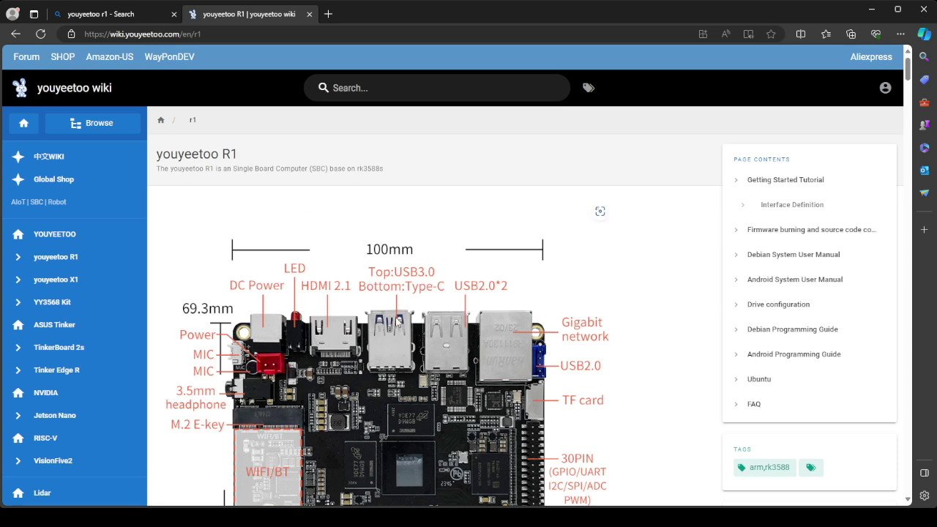
Step: Scroll the youyeetoo wiki home page down to the product cards, from YY3568 to the R1 SBC
scroll(553, 288, "down", 2)
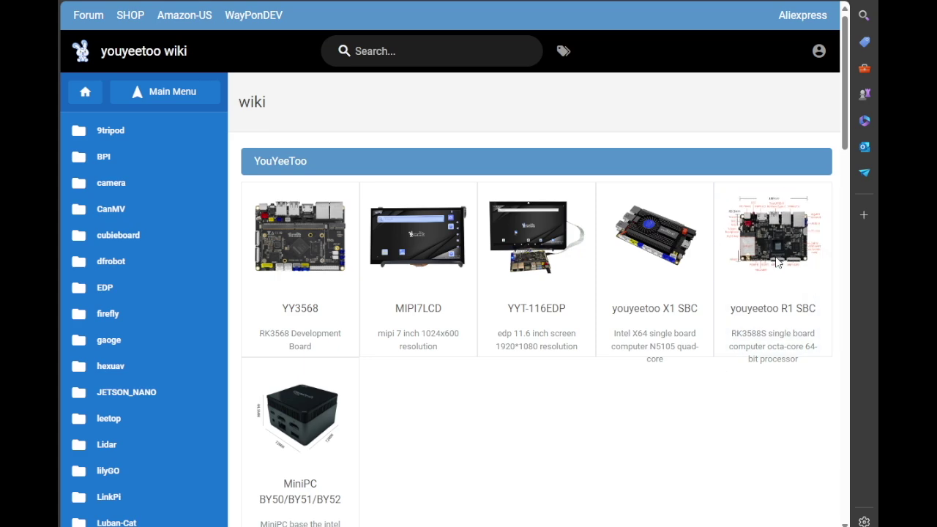
Step: Open the youyeetoo R1 SBC page and scroll past the specifications to Firmware burning
left_click(777, 264)
scroll(472, 240, "down", 5)
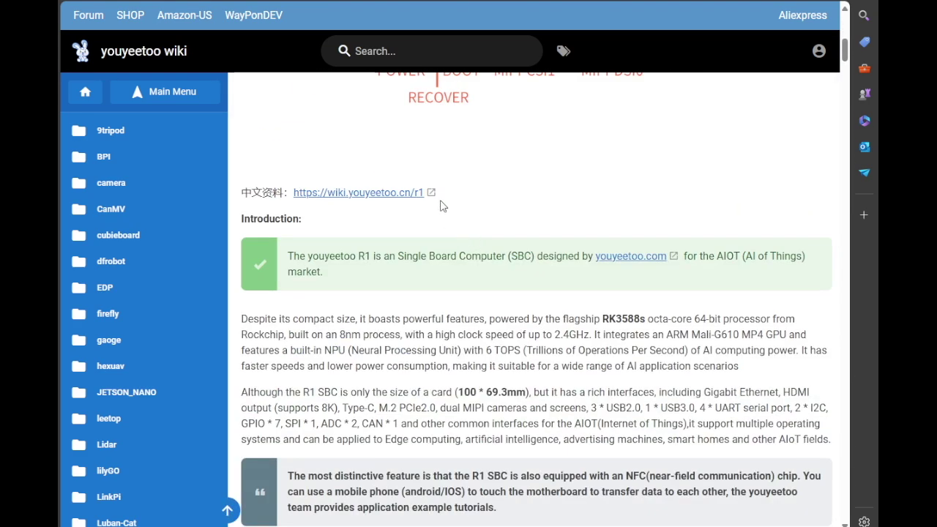
scroll(441, 206, "down", 12)
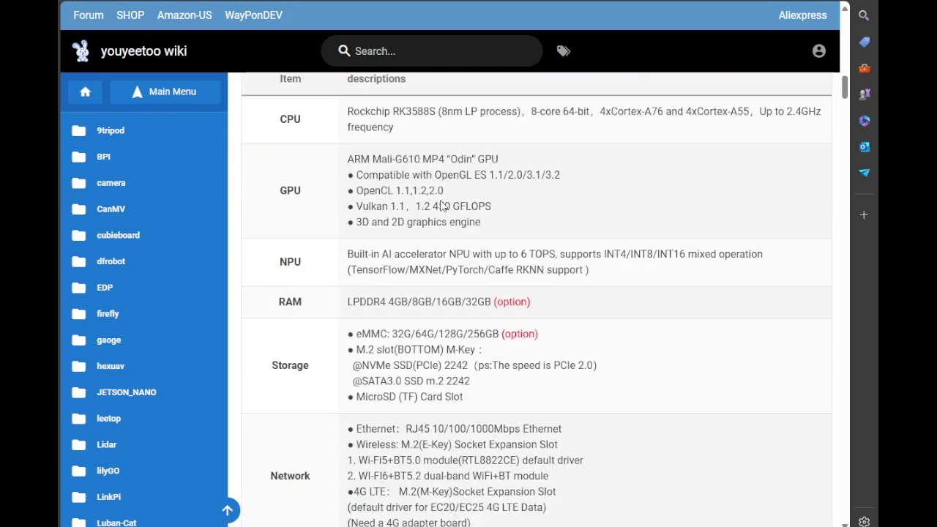
scroll(441, 207, "down", 5)
scroll(416, 273, "down", 15)
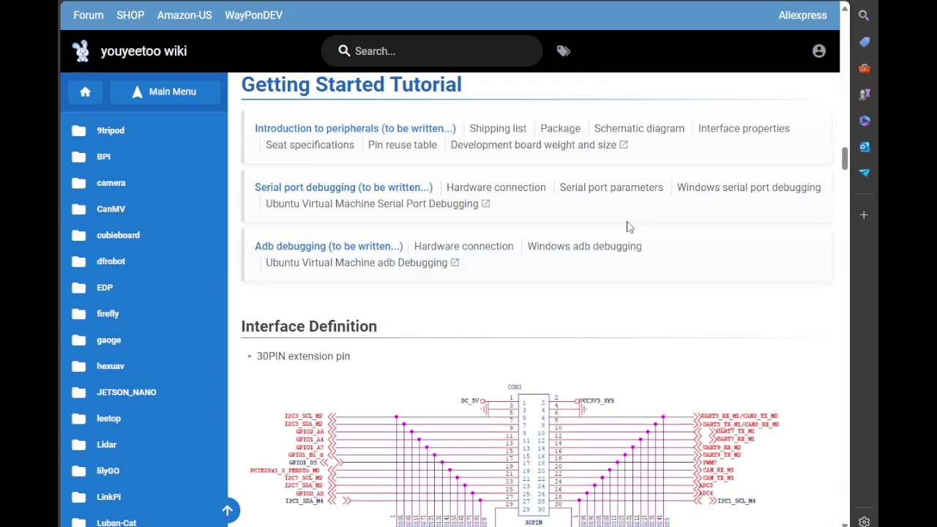
scroll(476, 274, "down", 5)
scroll(474, 273, "down", 20)
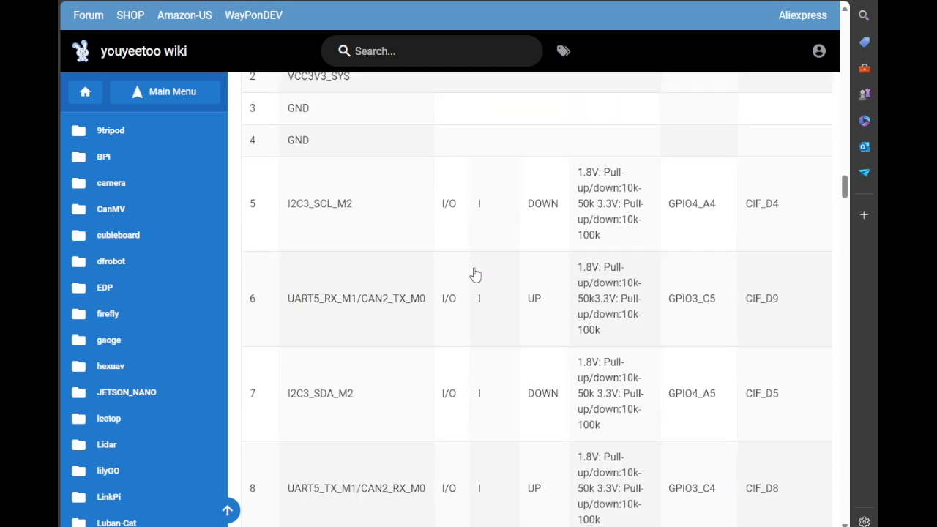
scroll(475, 274, "down", 5)
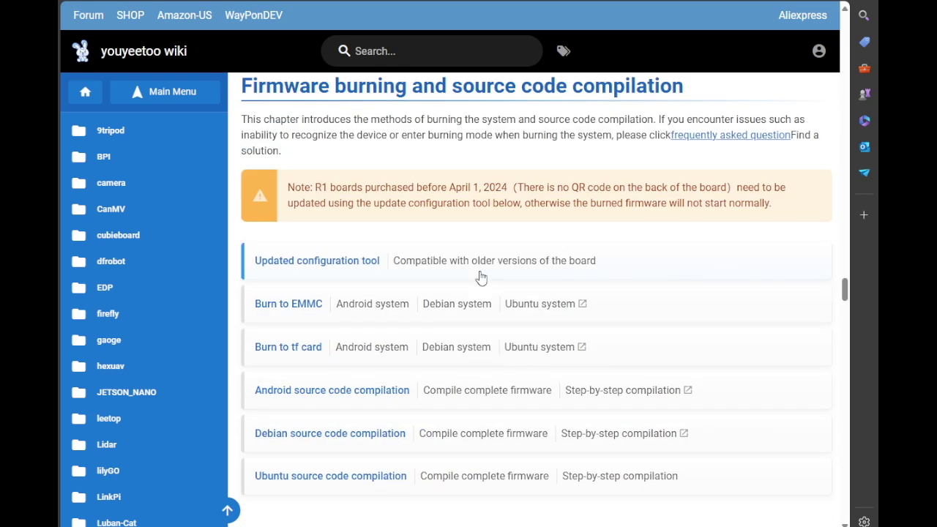
scroll(476, 276, "down", 2)
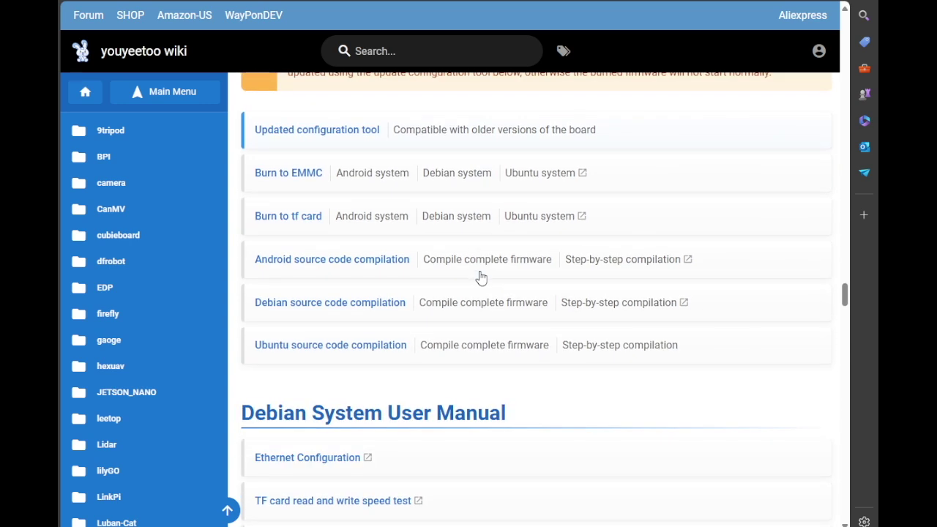
Step: Open the Burn to EMMC guide and scroll to its 1.Download links
left_click(300, 176)
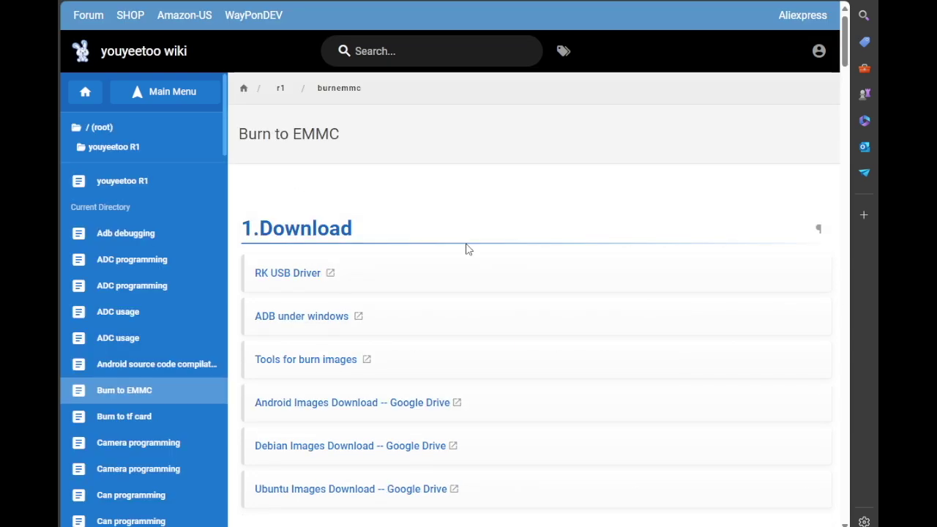
scroll(512, 249, "down", 2)
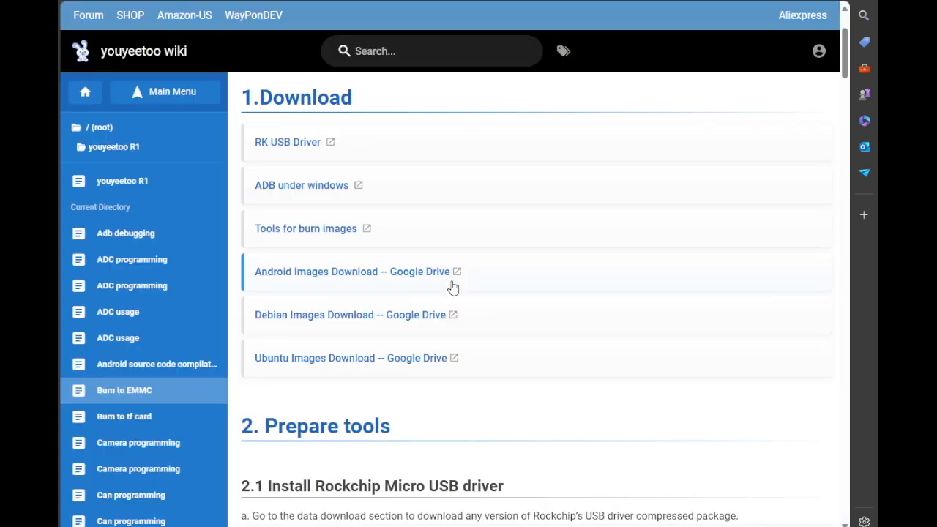
Step: Download DriverAssitant_v5.12.zip from the RK USB Driver folder, accepting the scan warning
scroll(449, 286, "down", 5)
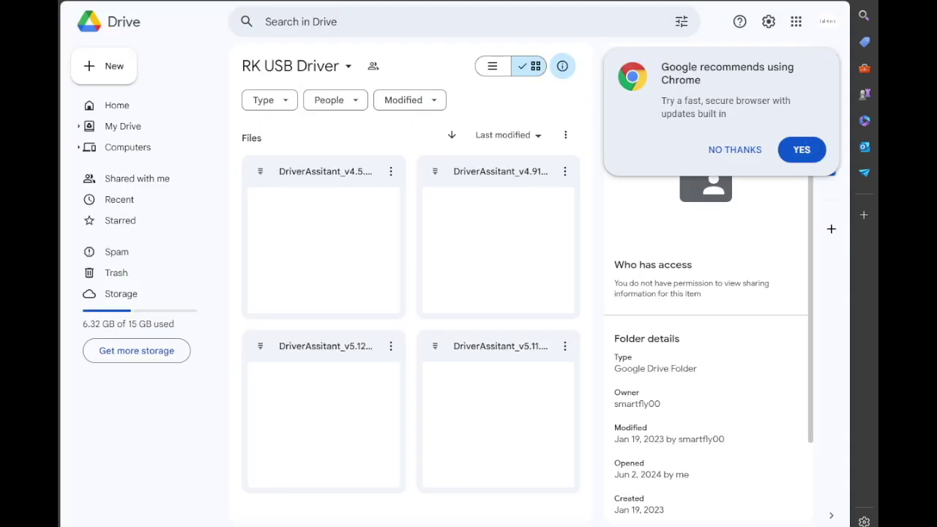
left_click(358, 353)
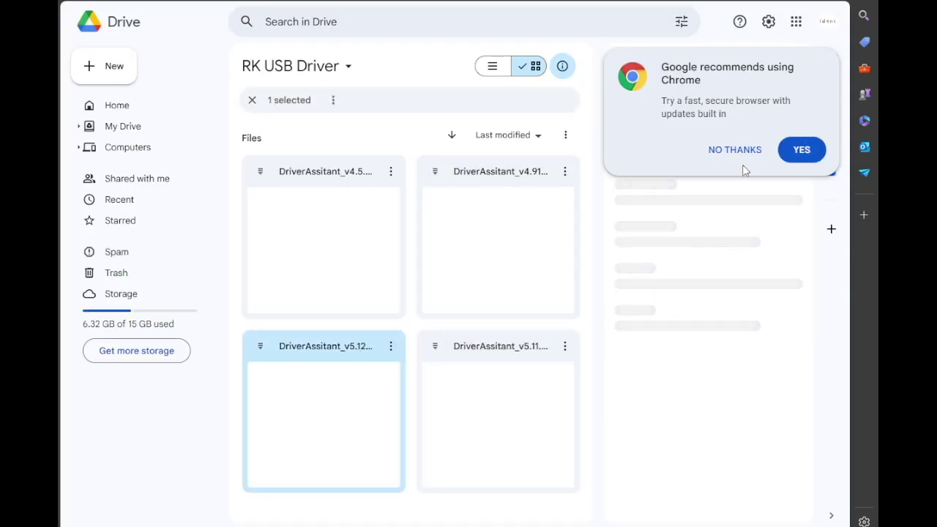
left_click(730, 148)
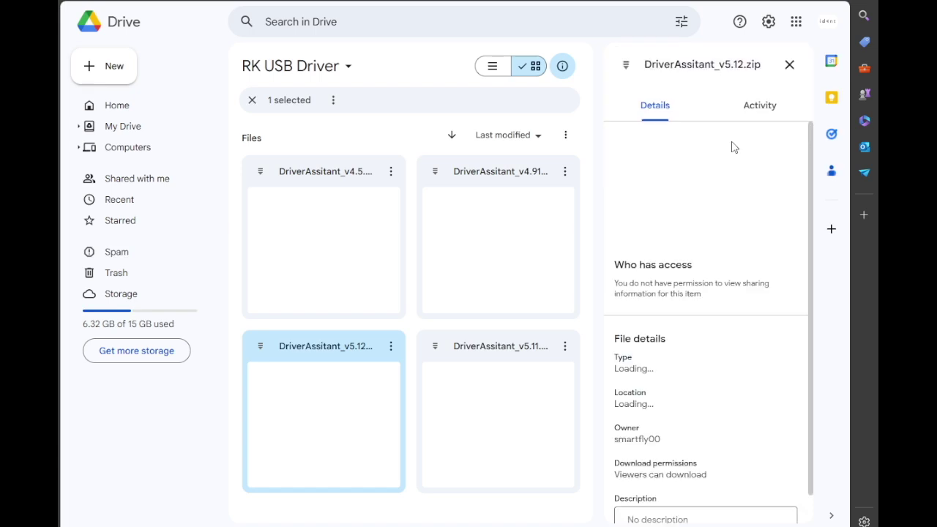
left_click(391, 347)
left_click(468, 169)
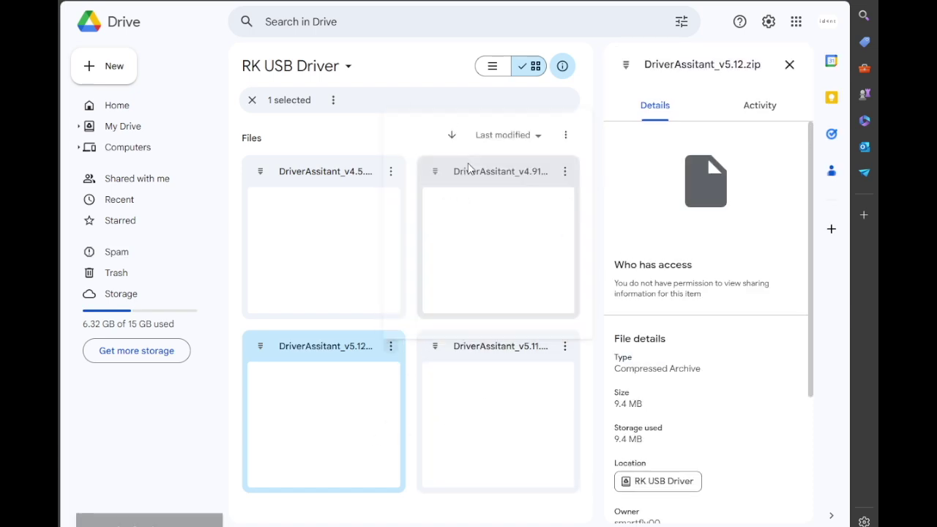
double_click(299, 443)
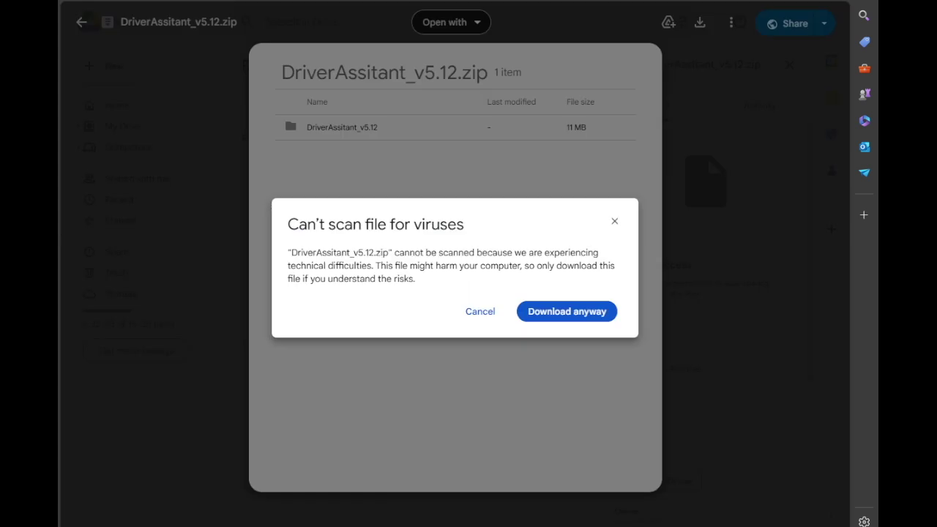
left_click(587, 314)
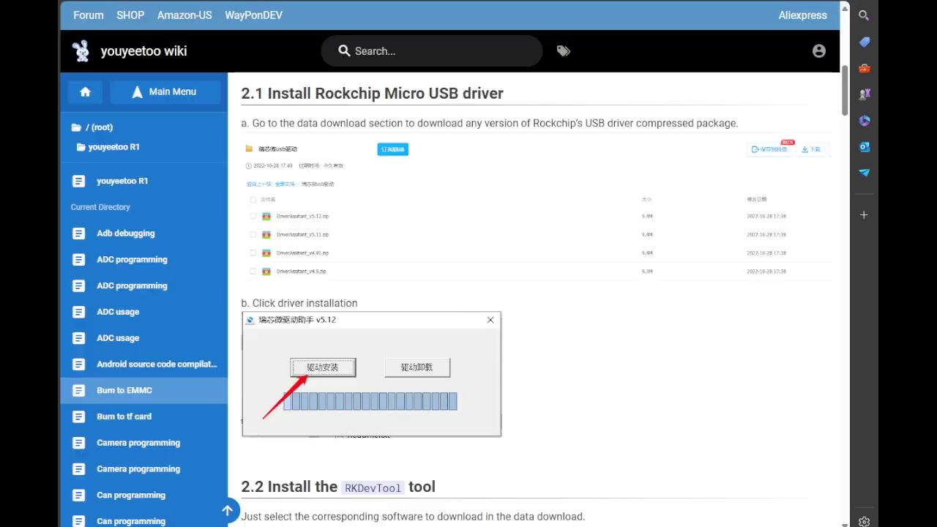
scroll(375, 267, "up", 5)
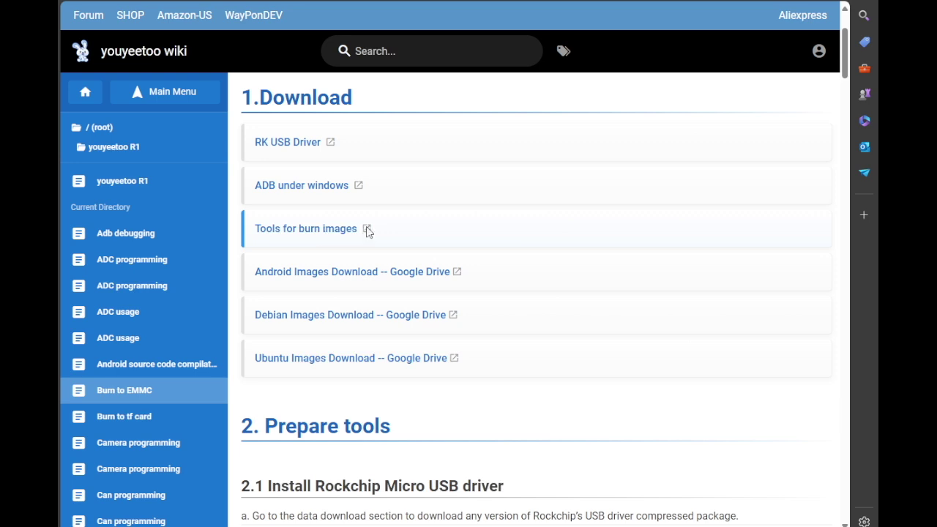
left_click(367, 229)
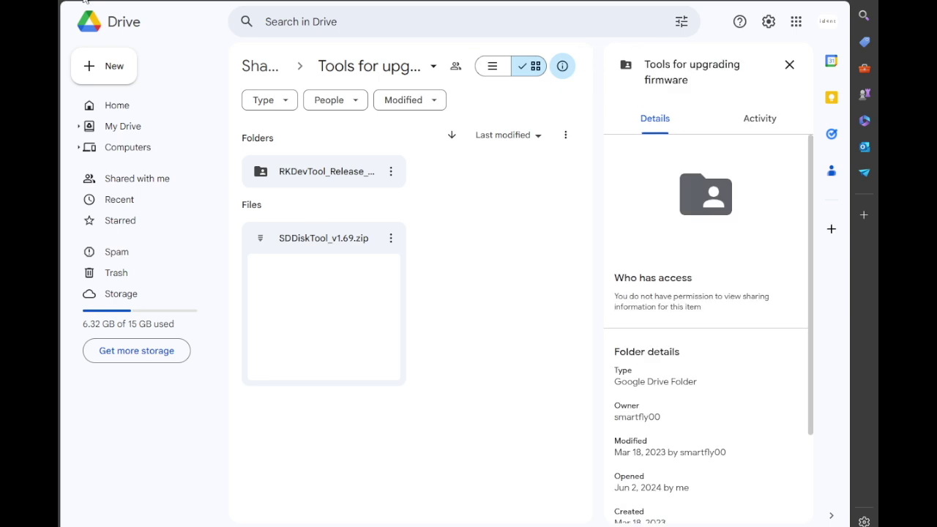
key("alt+Left")
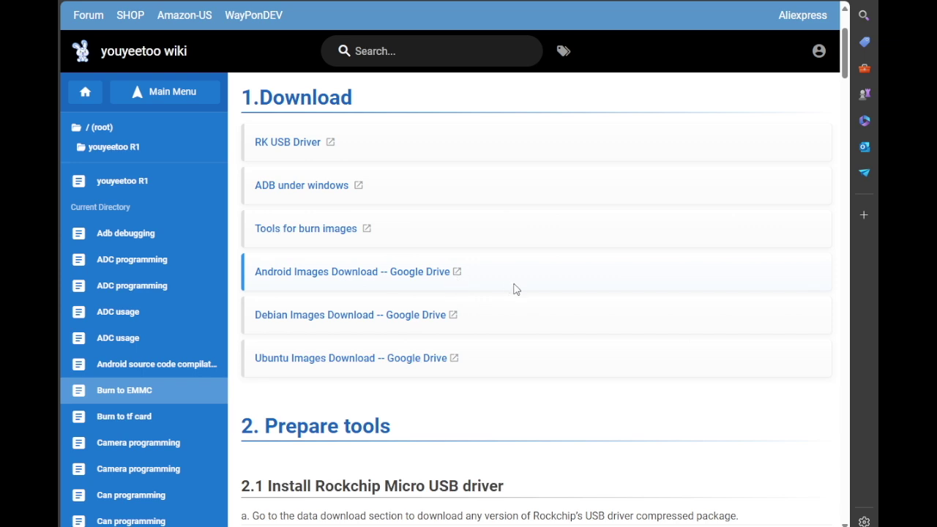
left_click(393, 276)
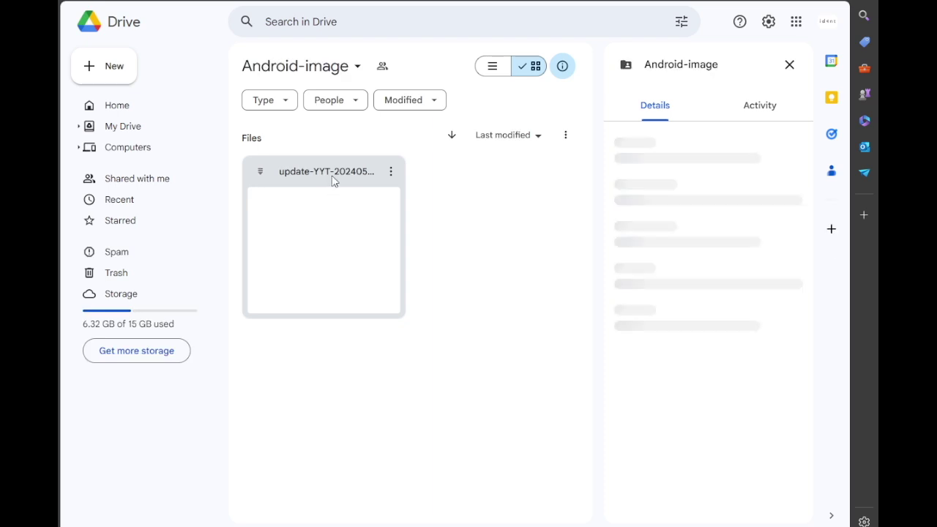
Step: Download update-YYT-20240527.1244.img.7z from its ⋮ menu, choosing Download anyway
left_click(391, 174)
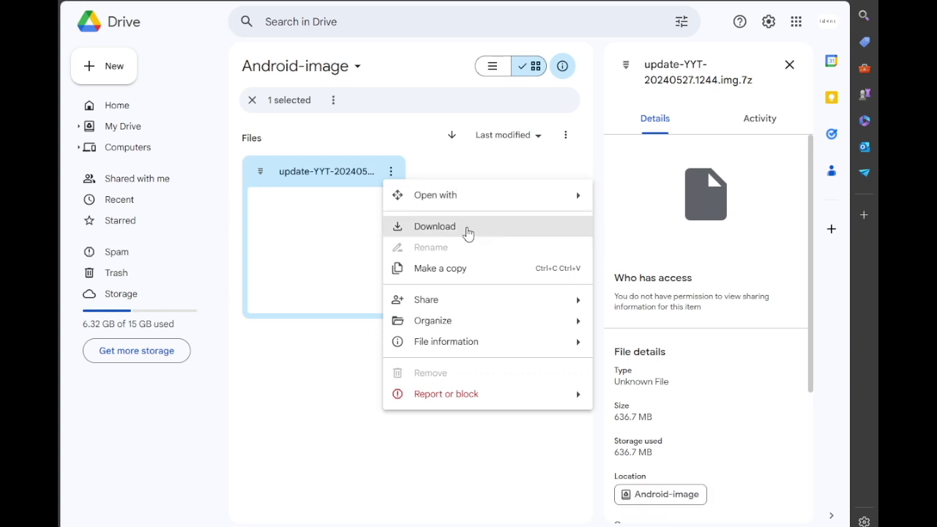
left_click(467, 232)
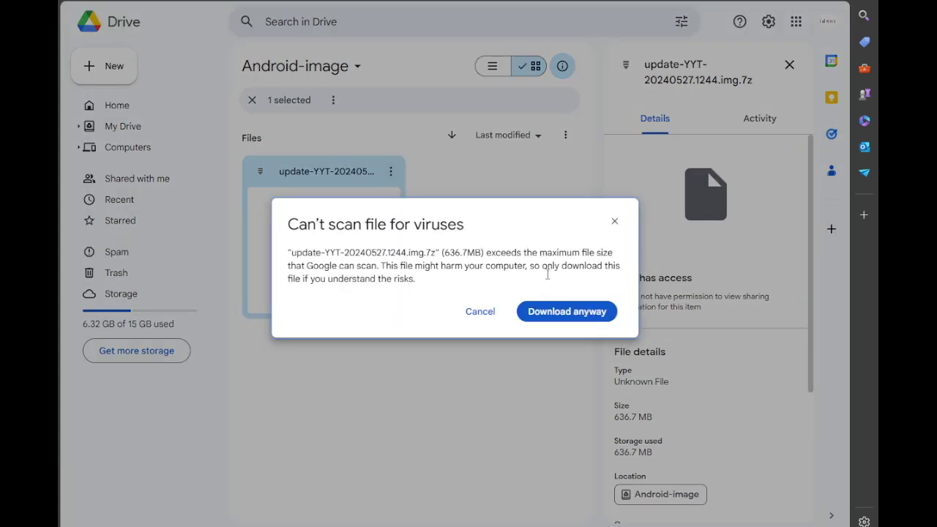
left_click(558, 314)
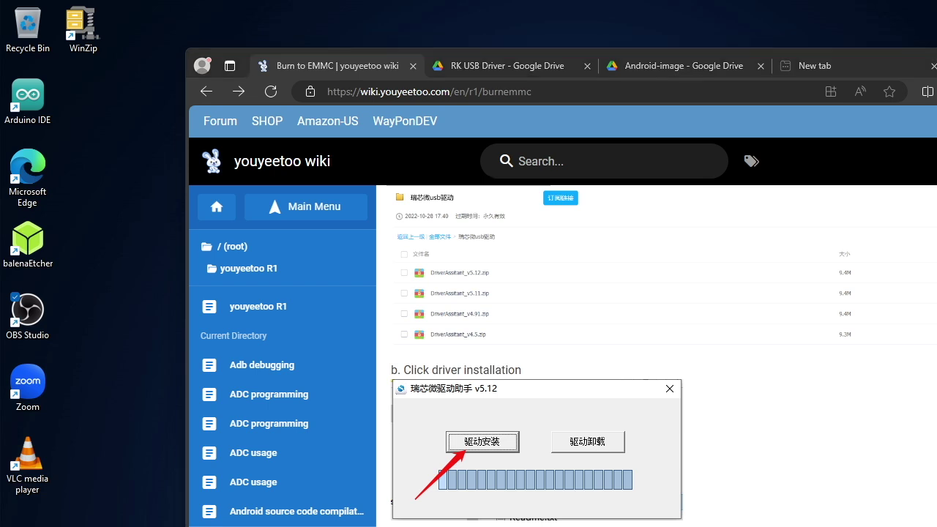
Step: Extract the DriverAssitant_v5.12 archive in Downloads and launch DriverInstall
key("super+e")
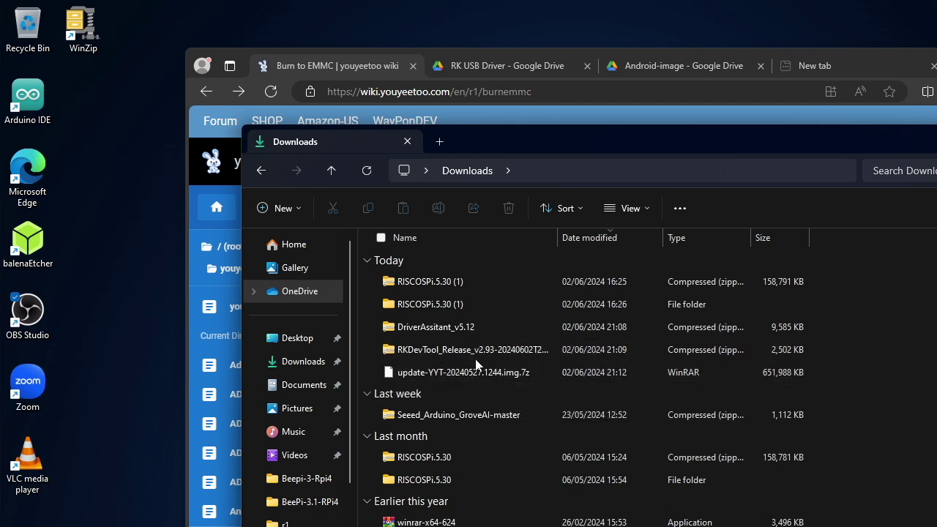
right_click(417, 329)
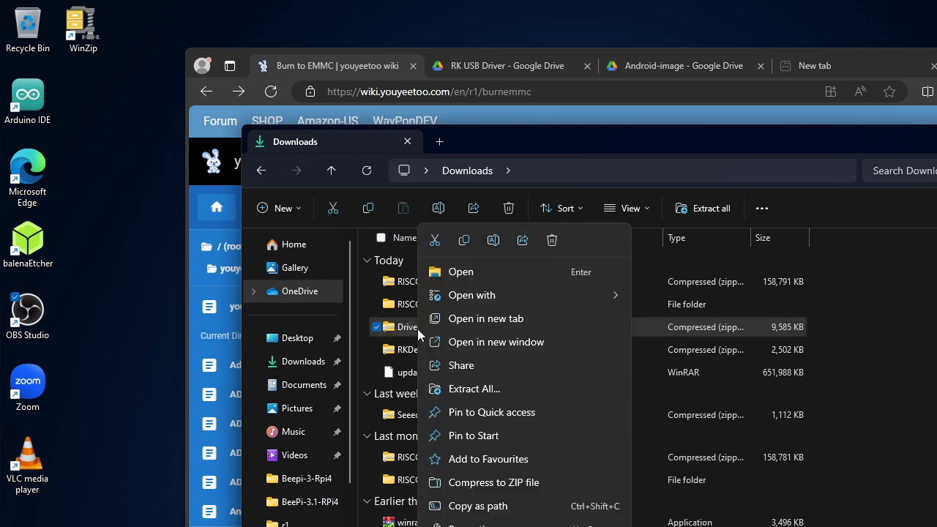
left_click(474, 389)
left_click(761, 514)
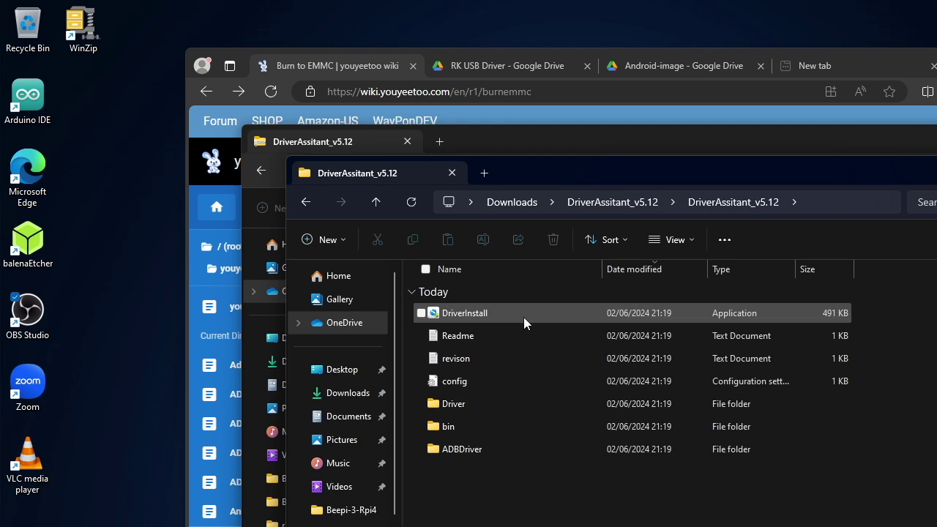
double_click(522, 316)
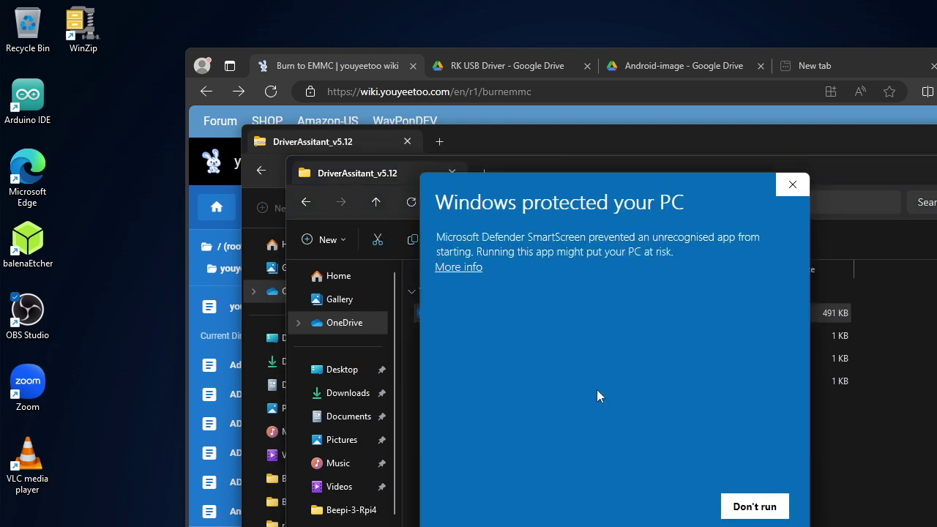
Step: Get DriverInstall past SmartScreen, install the Rockchip USB driver, and close the assistant
left_click(458, 267)
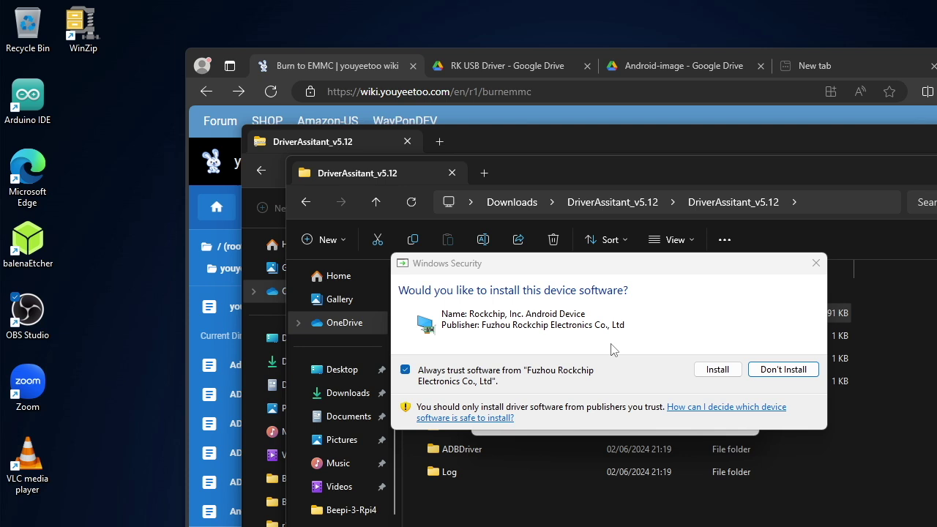
left_click(704, 371)
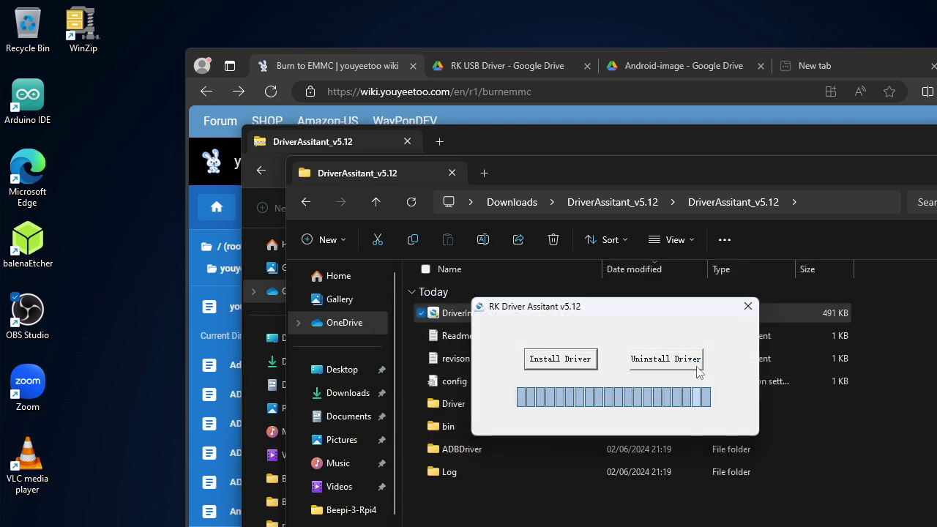
left_click(622, 412)
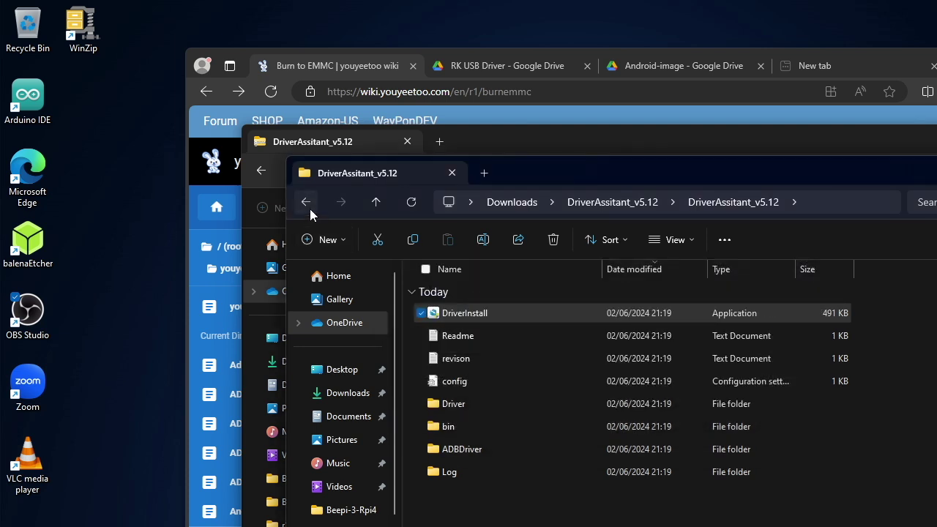
Step: Close the driver folder and open the RKDevTool_Release zip in Downloads
left_click(307, 206)
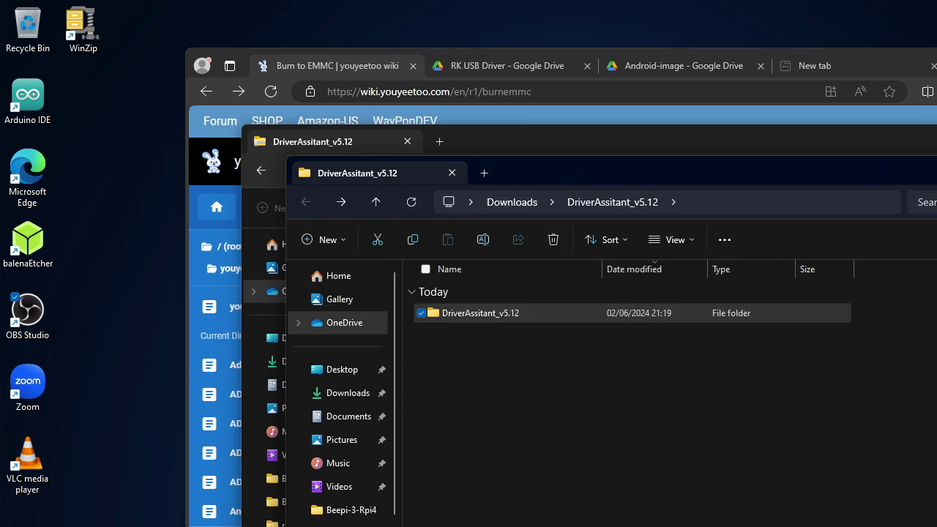
key("ctrl+w")
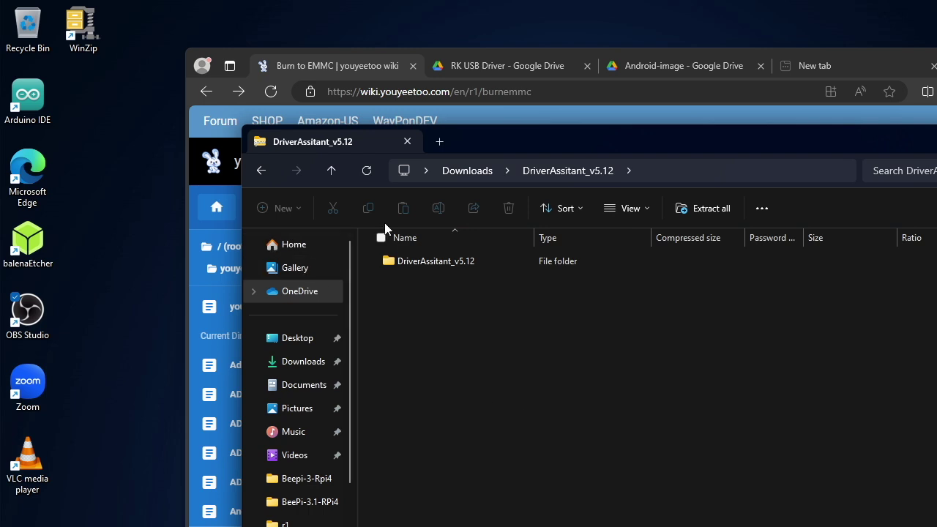
left_click(263, 171)
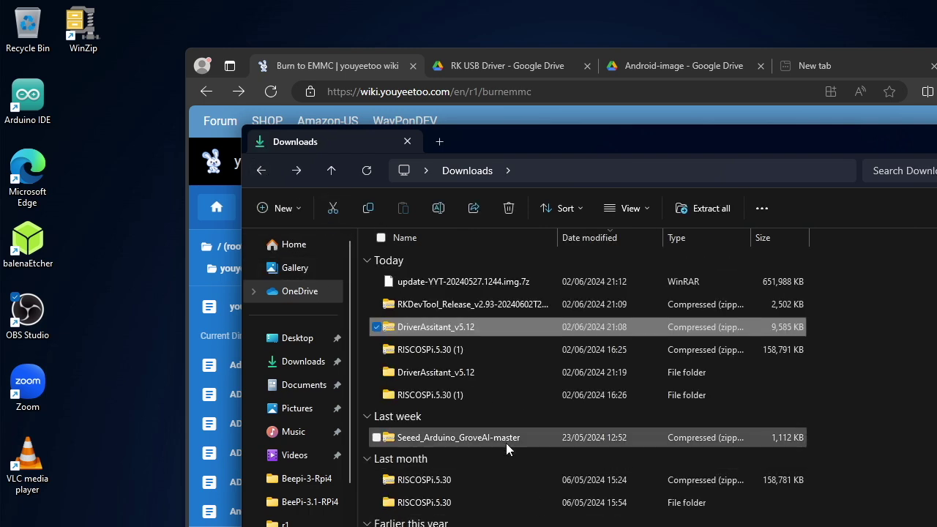
left_click(484, 307)
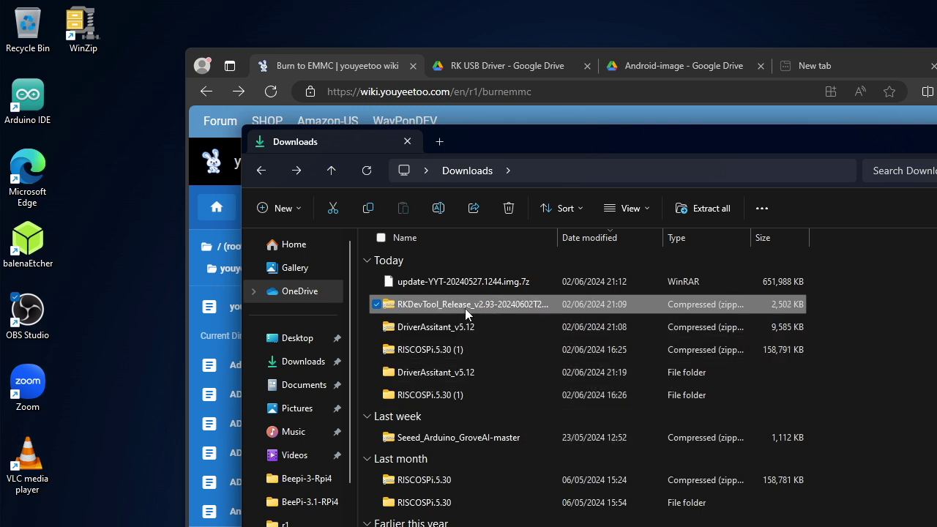
right_click(452, 306)
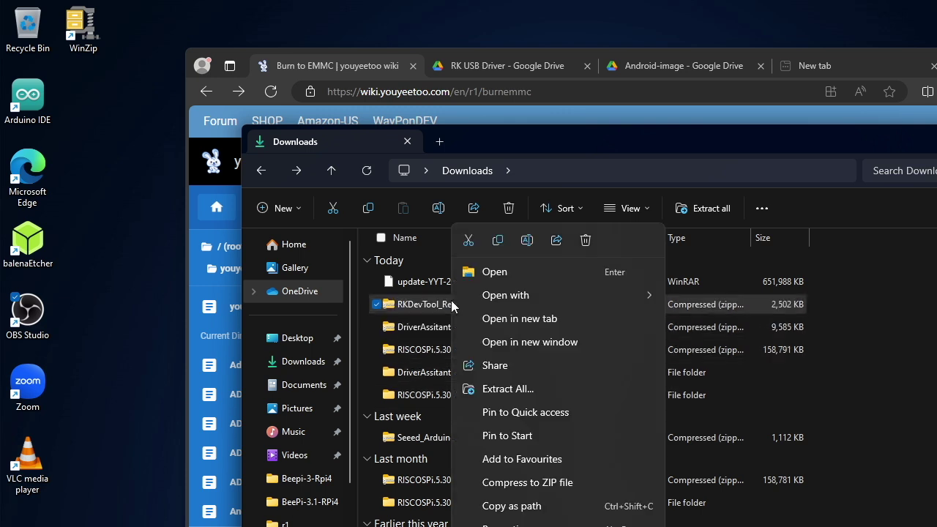
left_click(408, 302)
double_click(409, 303)
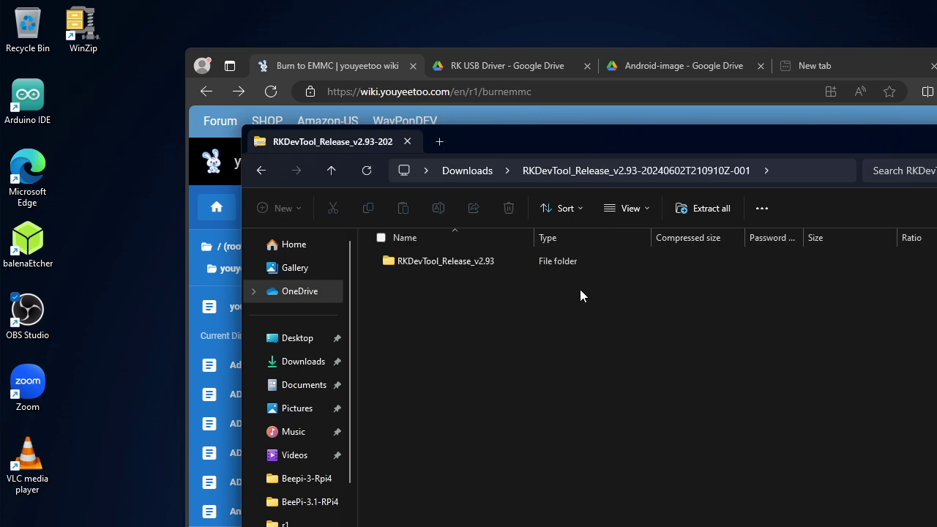
Step: Extract the RKDevTool zip into Downloads and launch RKDevTool past the SmartScreen warning
left_click(693, 215)
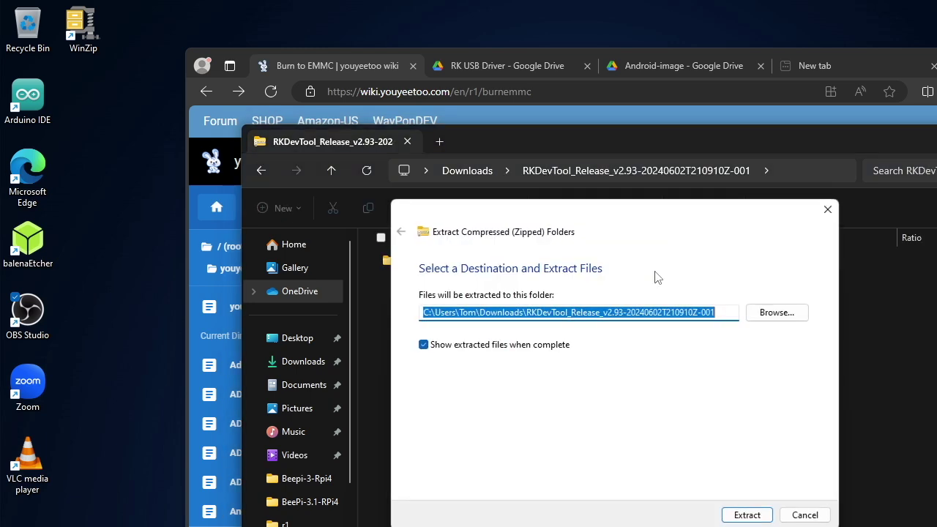
left_click(747, 514)
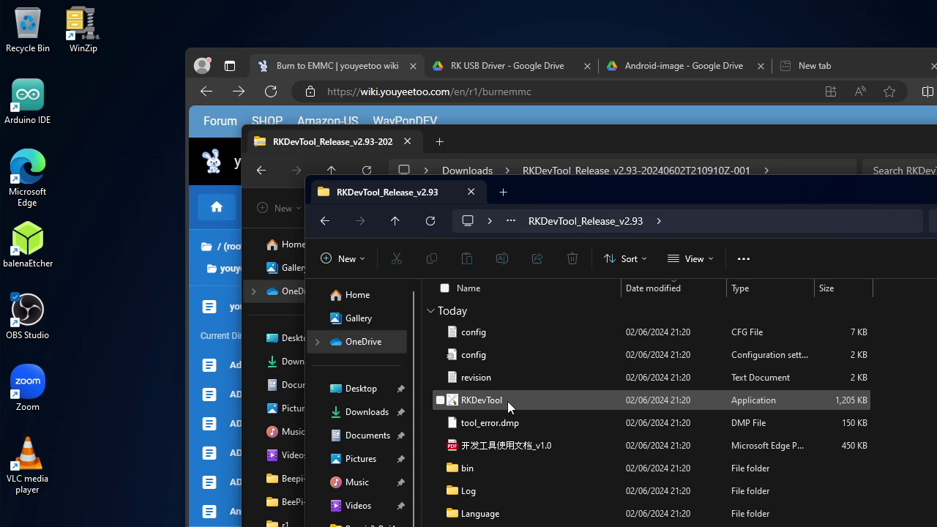
double_click(507, 401)
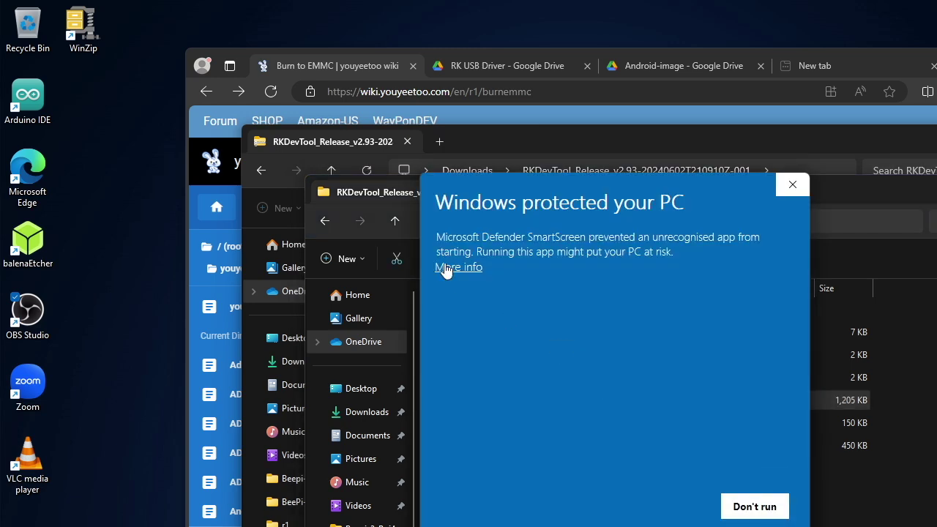
left_click(445, 268)
left_click(660, 506)
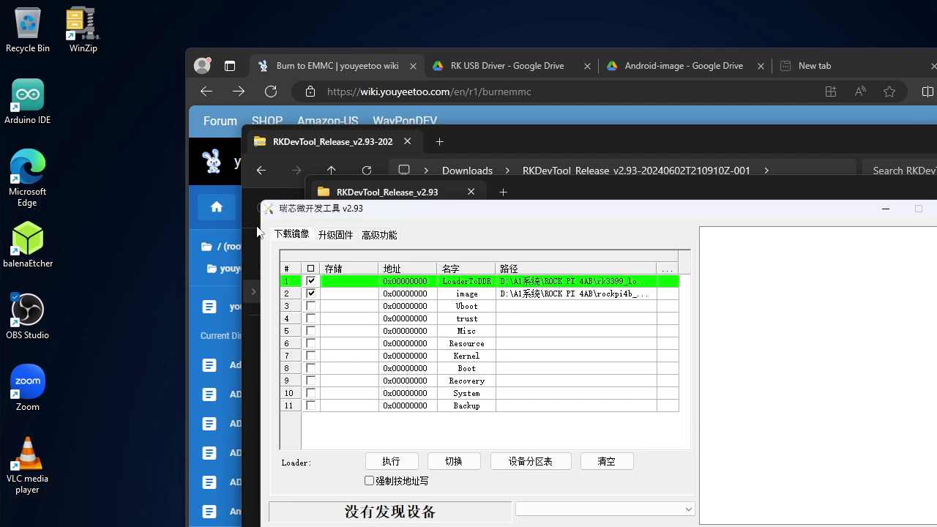
Step: Bring the youyeetoo wiki browser window back in front of RKDevTool
left_click(399, 55)
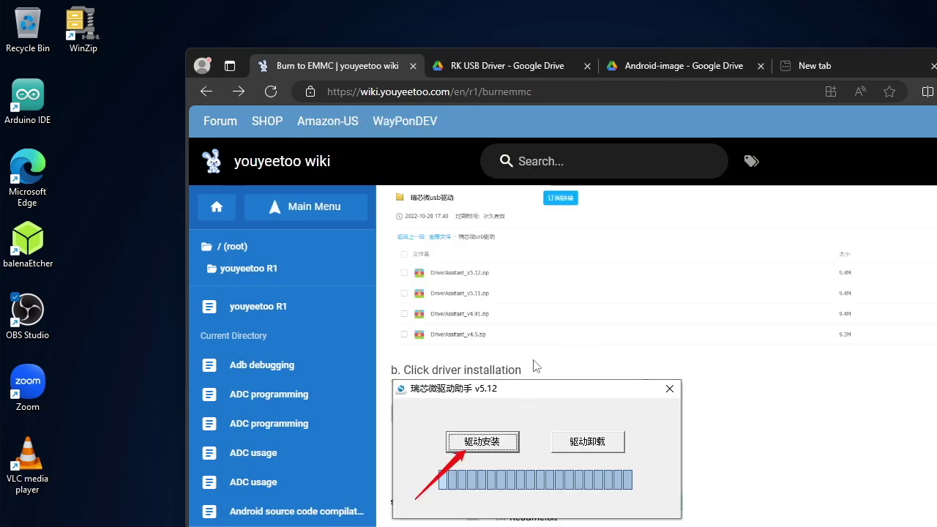
Step: Review the wiki's Upgrade Firmware steps, then switch away to the RKDevTool archive in File Explorer
scroll(533, 365, "down", 10)
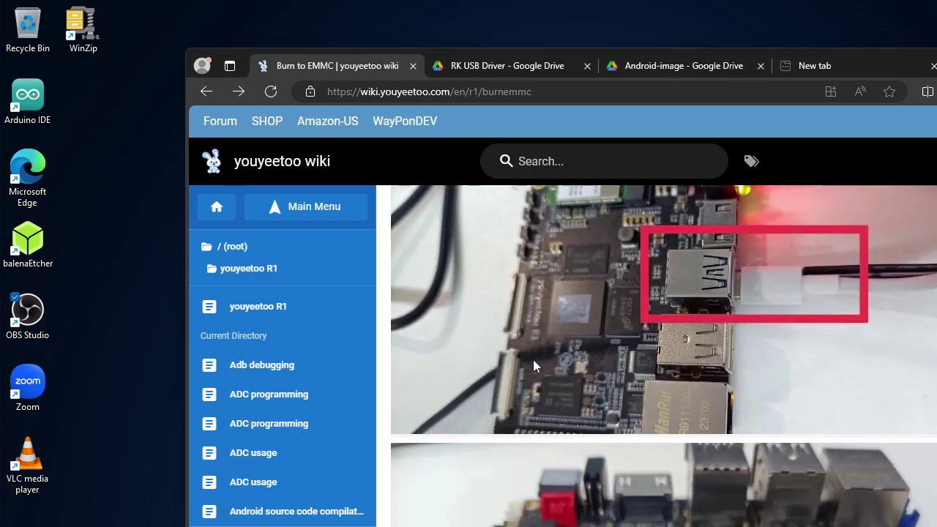
scroll(533, 359, "down", 8)
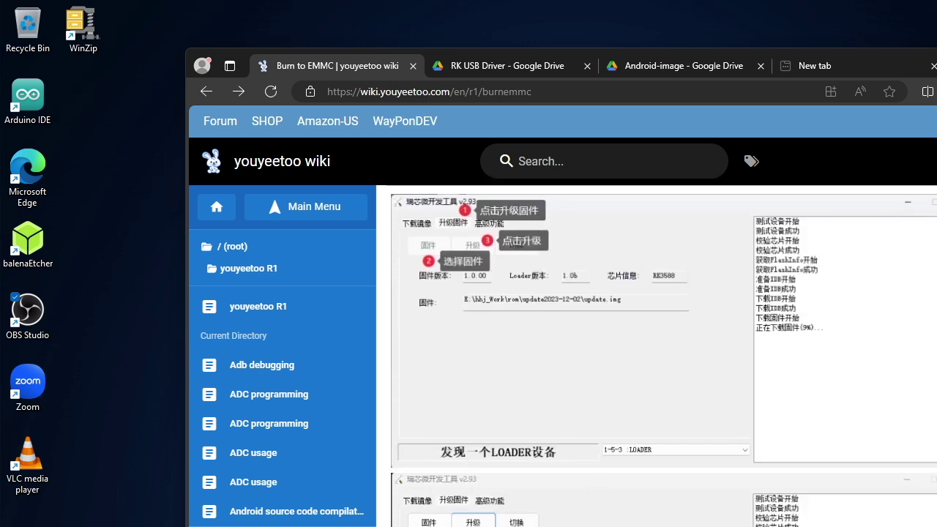
scroll(605, 388, "up", 2)
scroll(606, 387, "down", 6)
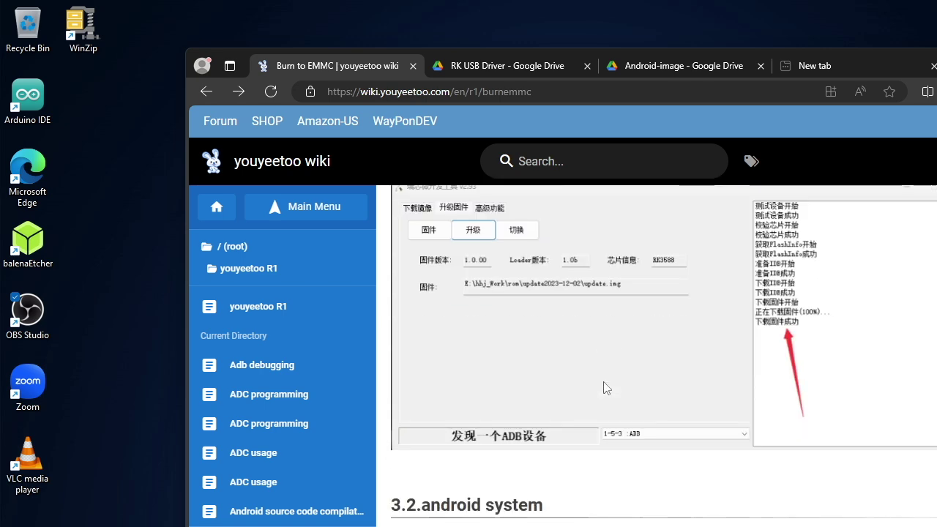
scroll(605, 388, "up", 8)
scroll(604, 388, "down", 5)
scroll(604, 388, "up", 3)
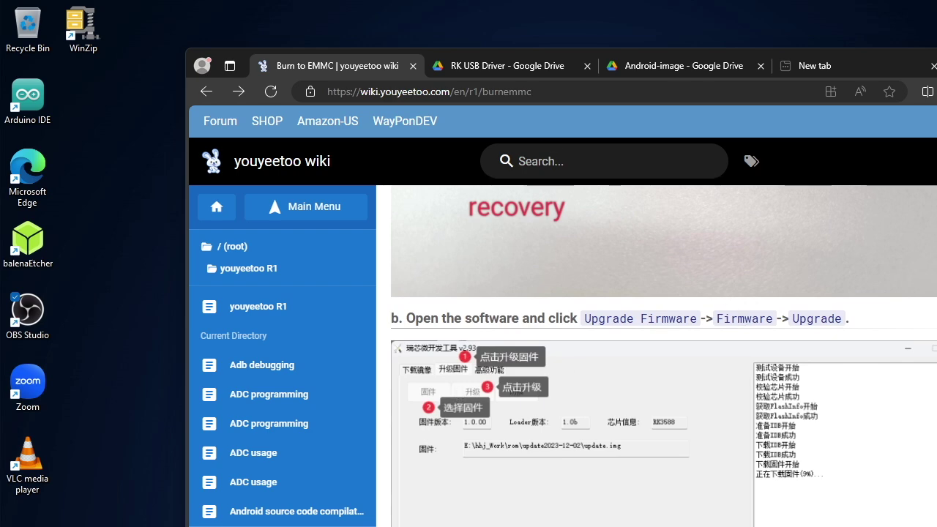
key("alt+Tab")
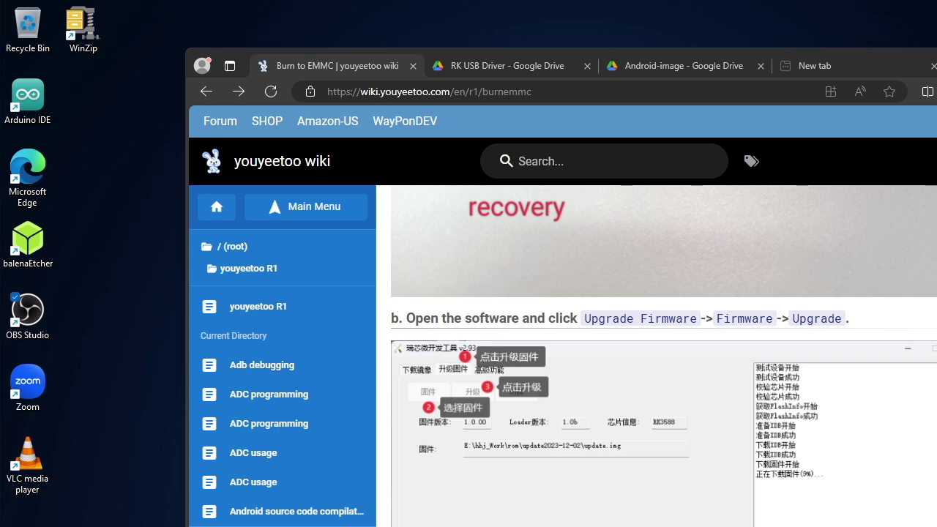
key("alt+Tab")
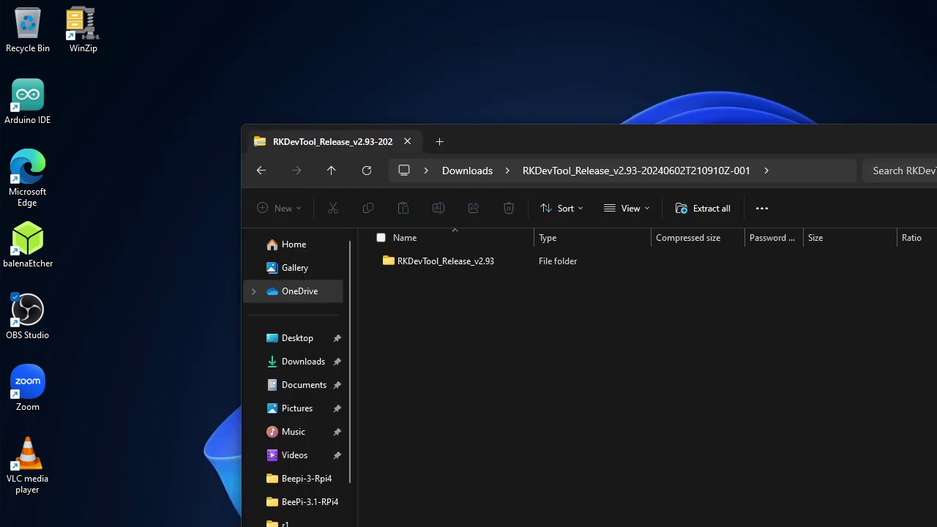
Step: Go from Downloads into RKDevTool_Release_v2.93 and open its config settings file with Notepad
left_click(261, 172)
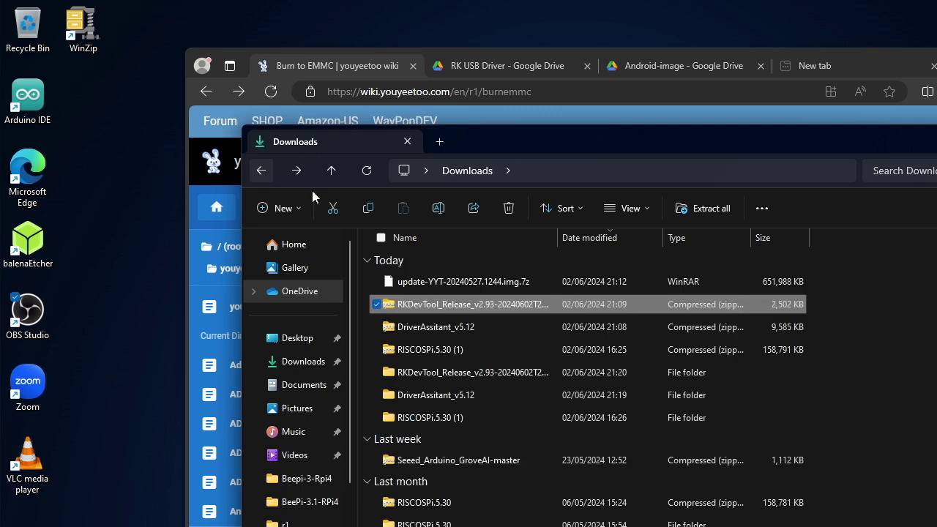
left_click(520, 304)
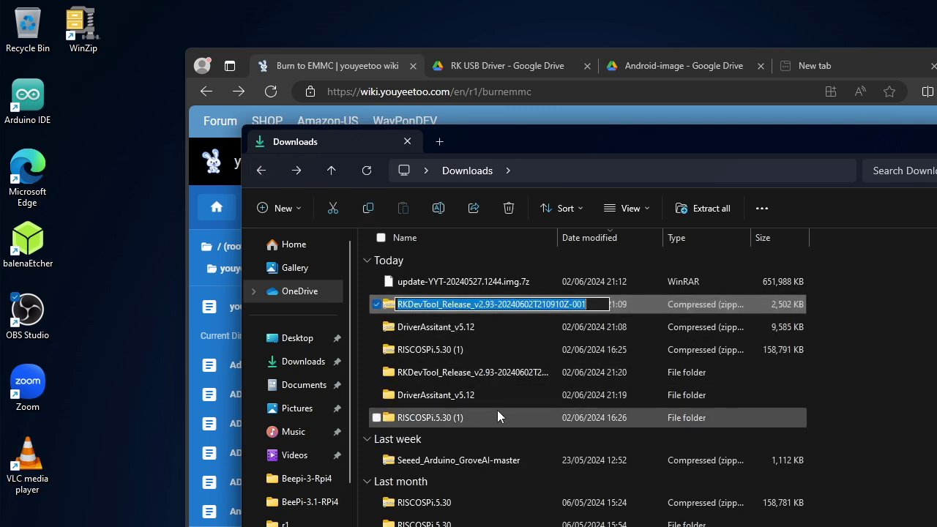
double_click(503, 372)
double_click(468, 284)
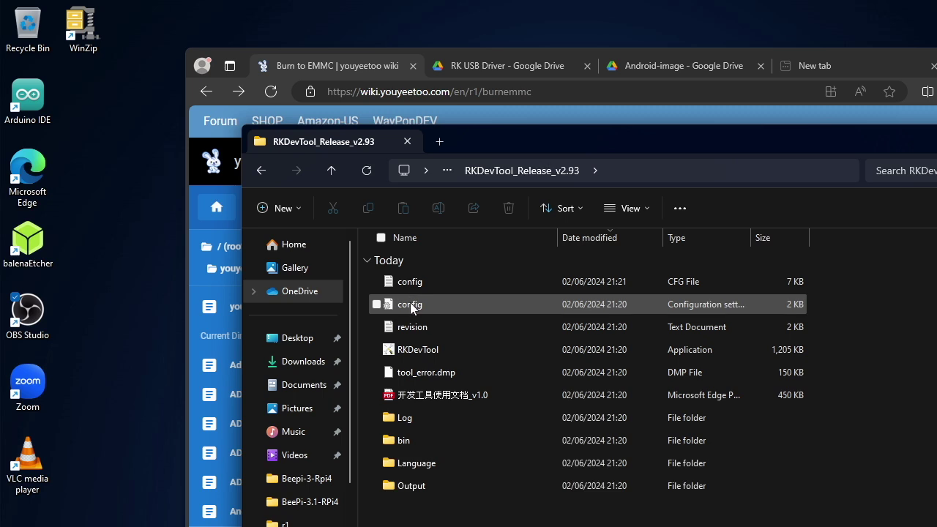
right_click(409, 303)
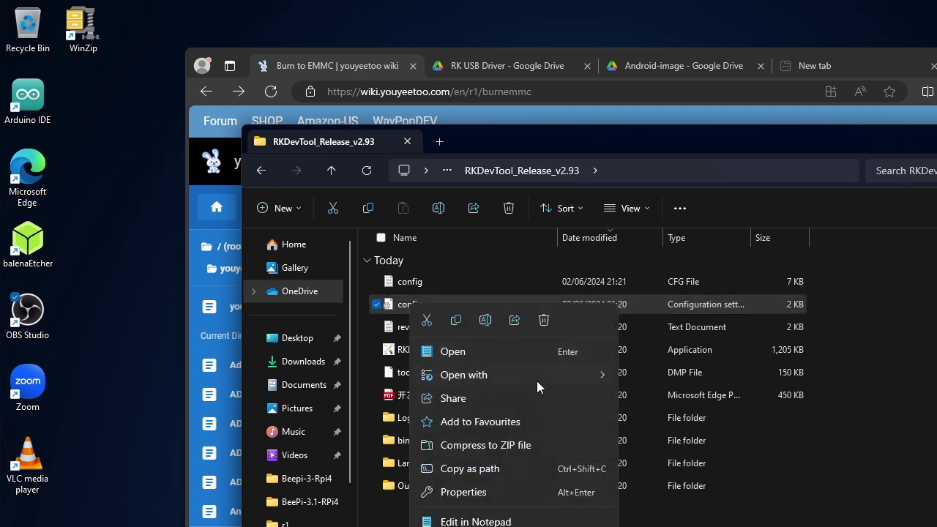
mouse_move(509, 373)
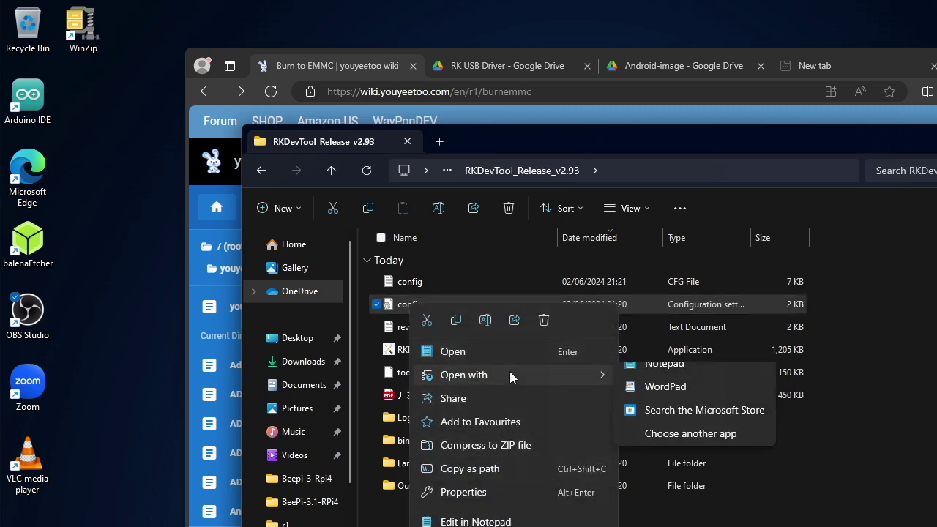
left_click(686, 383)
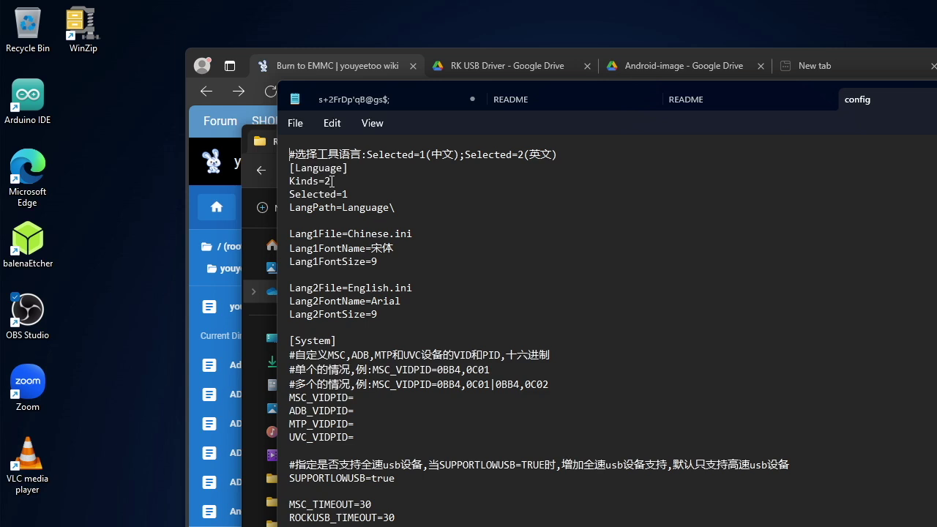
Step: Change the [Language] entry from Selected=1 to Selected=2, save config.ini and close Notepad
double_click(298, 168)
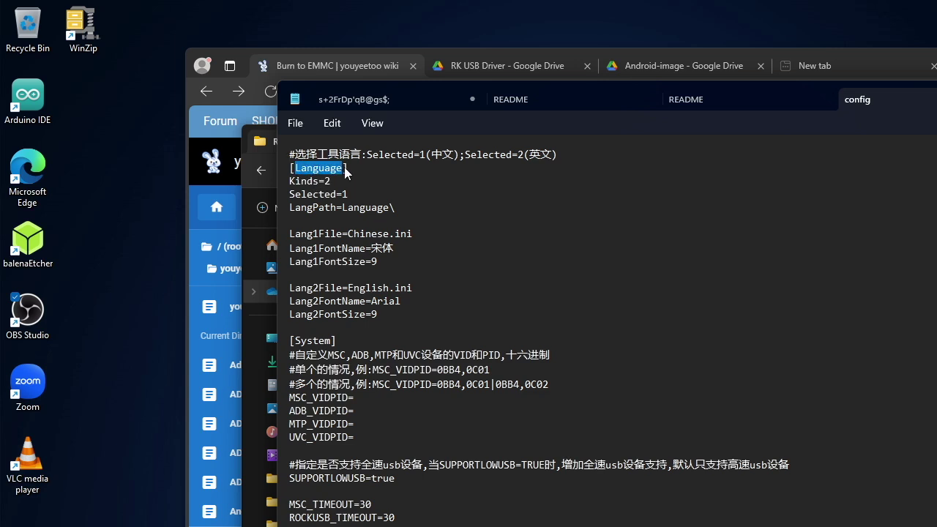
left_click(351, 194)
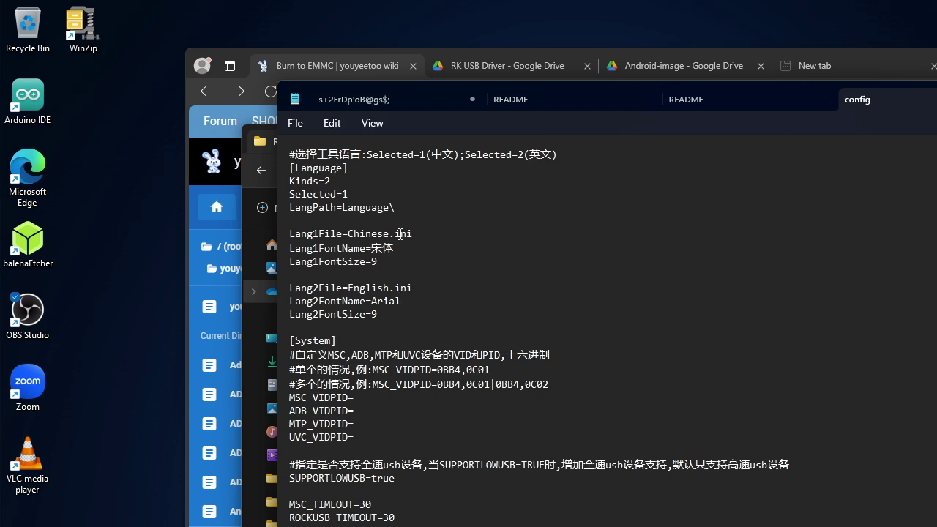
left_click_drag(414, 234, 348, 235)
left_click(440, 231)
type("2")
left_click(295, 123)
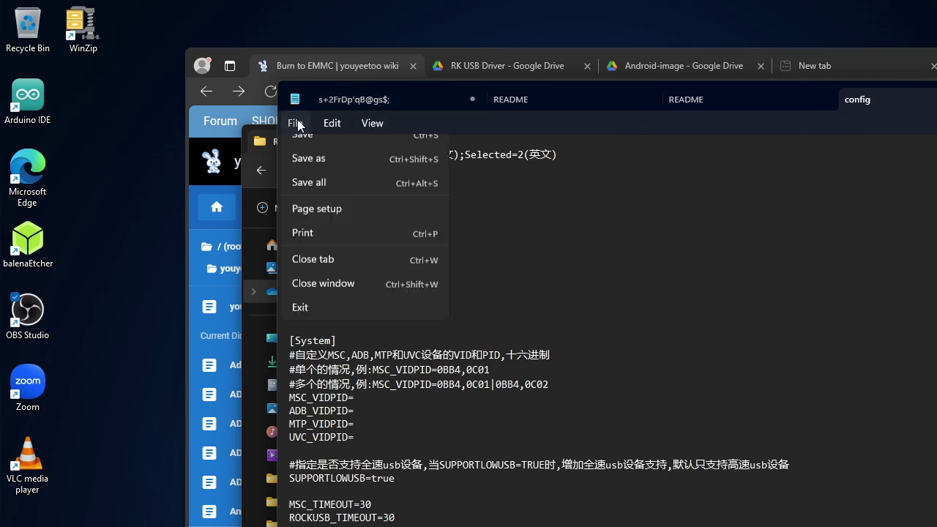
left_click(323, 211)
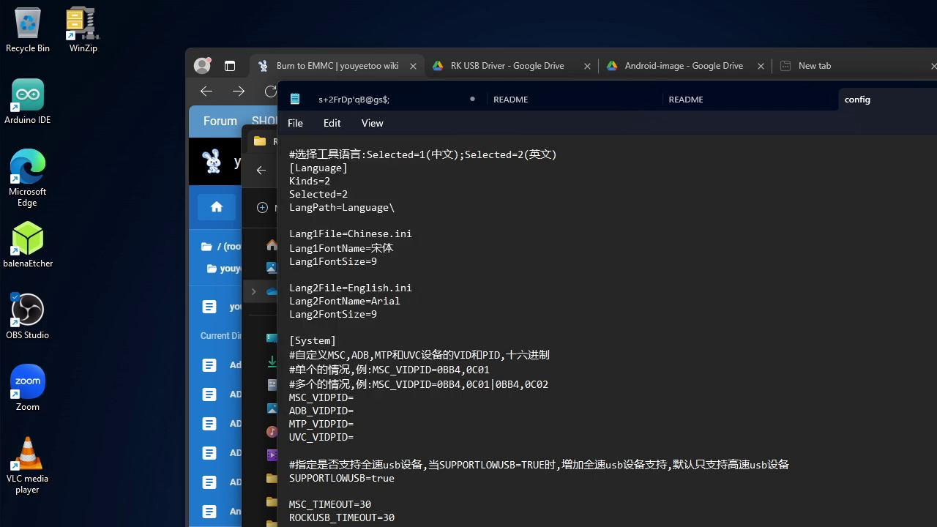
key("alt+F4")
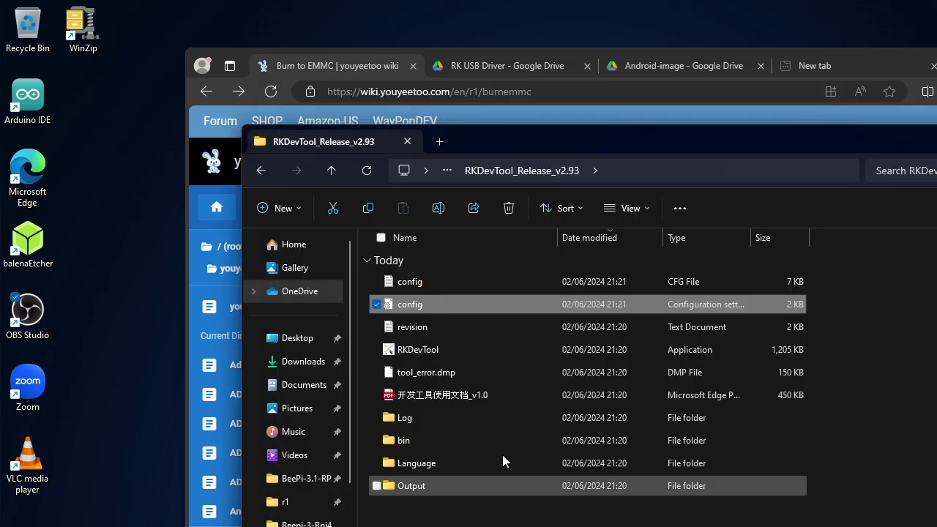
Step: Launch RKDevTool.exe and check the English Upgrade Firmware, Advanced Function and Download Image tabs
double_click(423, 353)
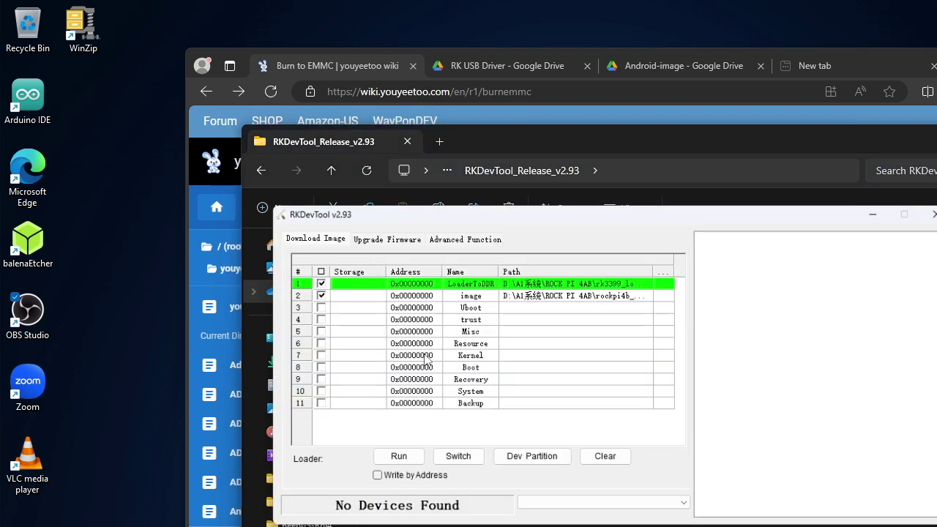
left_click(366, 236)
left_click(465, 236)
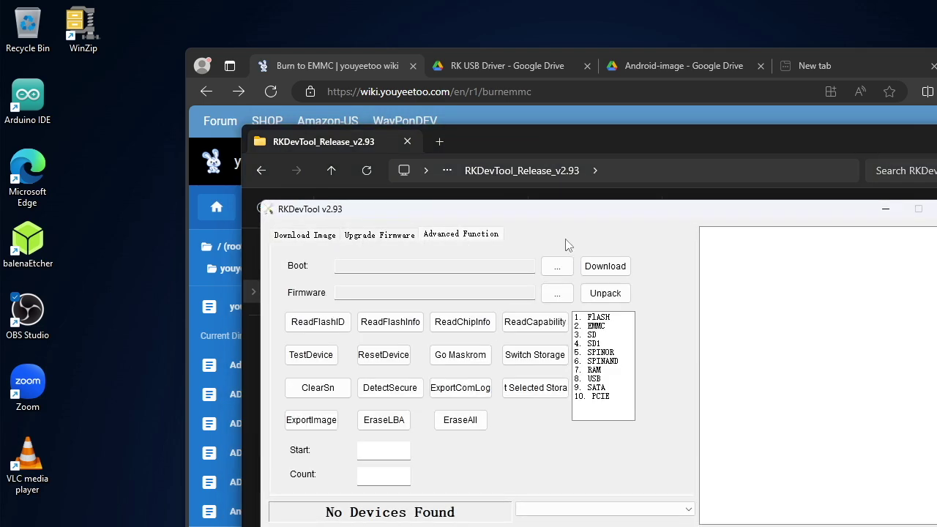
left_click(318, 236)
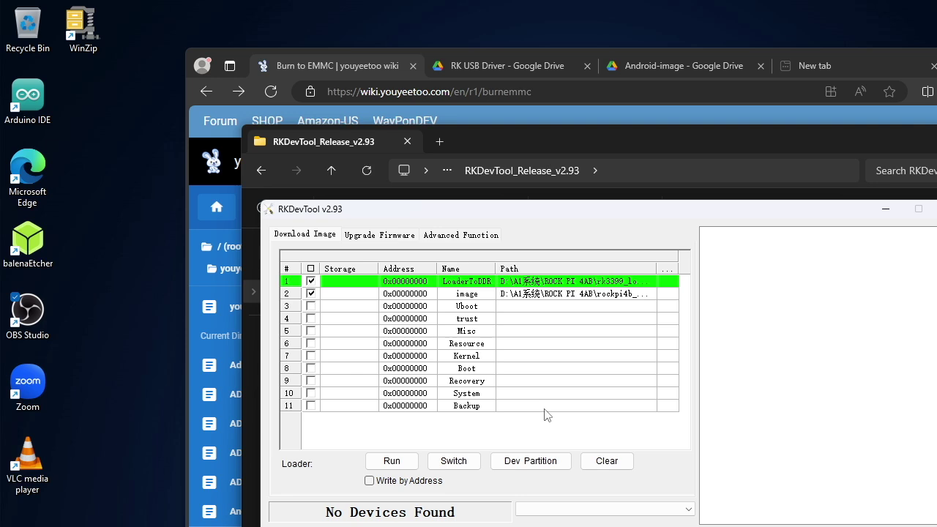
left_click(575, 117)
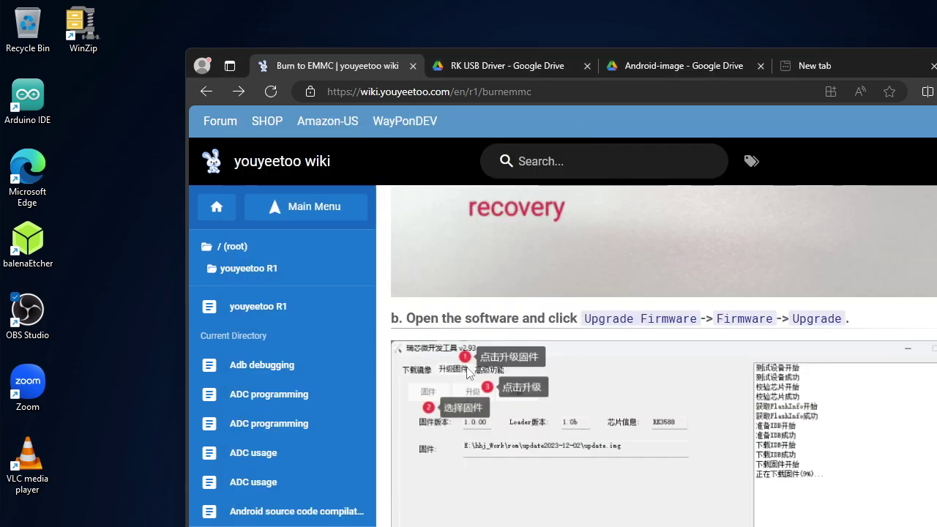
Step: Place RKDevTool's Upgrade Firmware page beside the wiki and test Upgrade, dismissing the no-firmware error
scroll(659, 351, "down", 1)
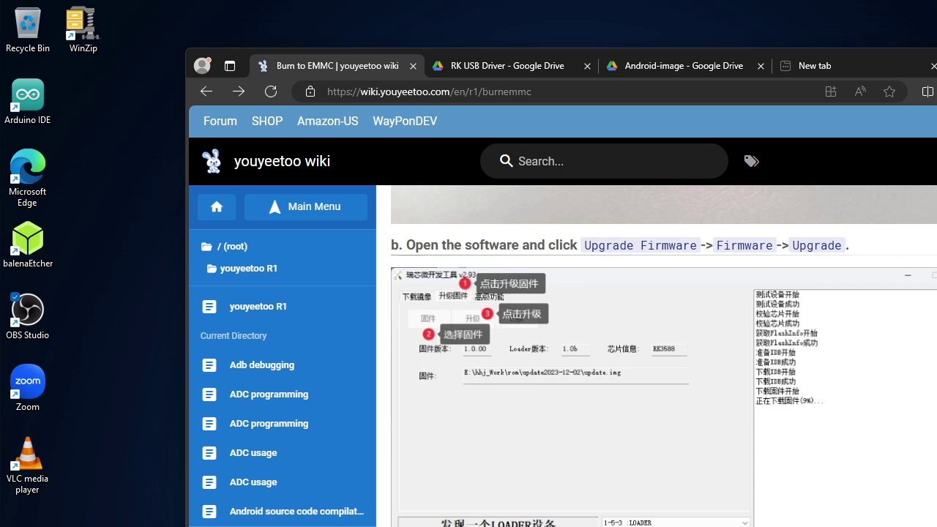
key("alt+Tab")
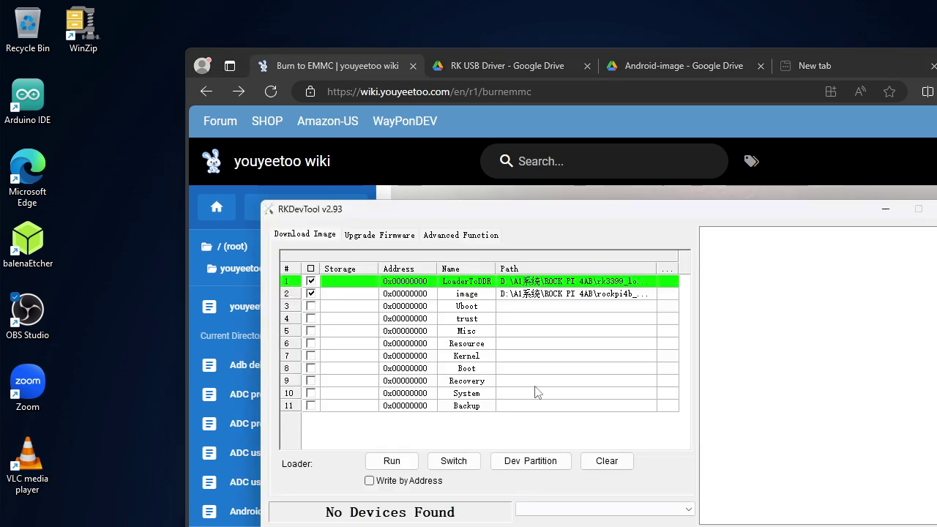
left_click(379, 235)
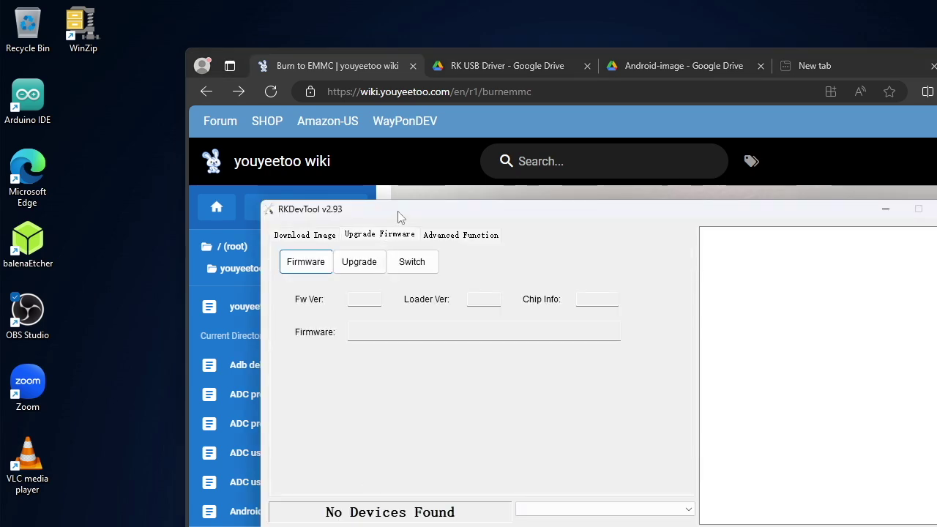
left_click_drag(398, 212, 644, 190)
left_click(607, 237)
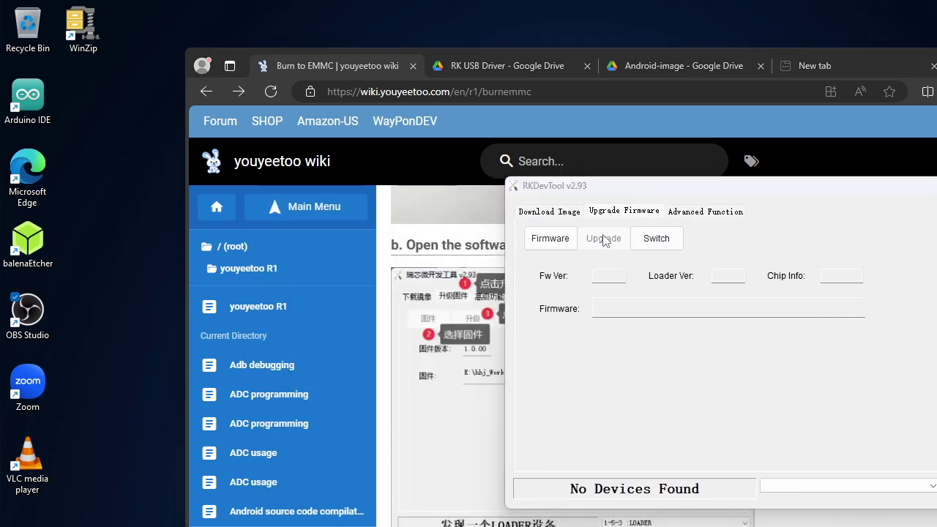
left_click(656, 423)
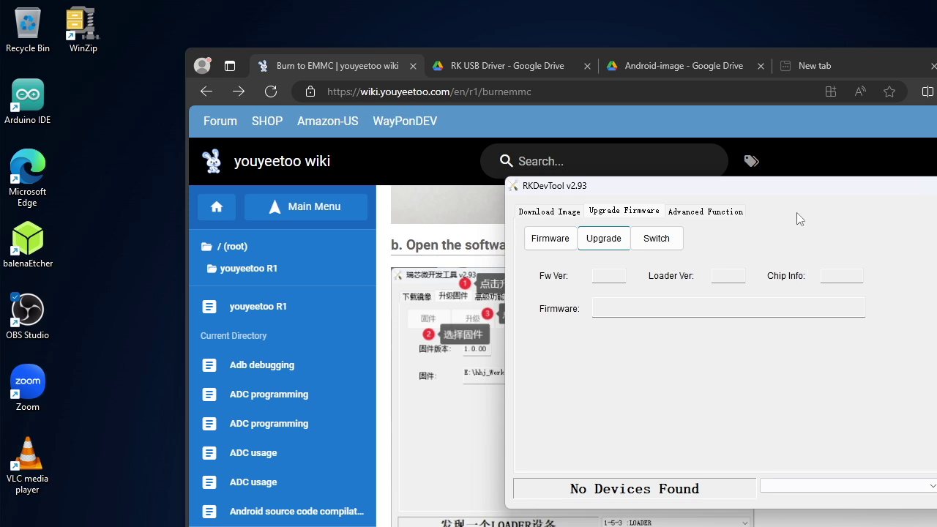
left_click_drag(775, 192, 607, 192)
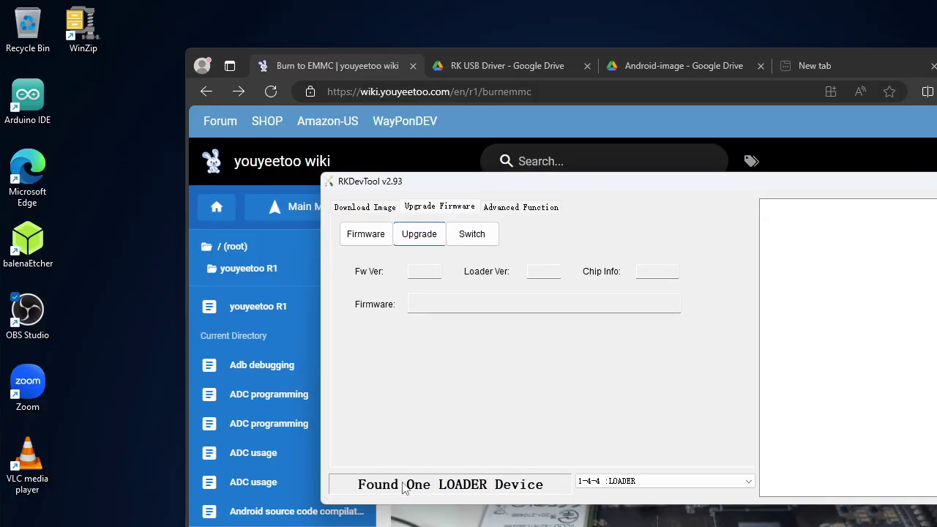
Step: Select the detected LOADER device and browse for a firmware file from Upgrade Firmware
left_click(673, 480)
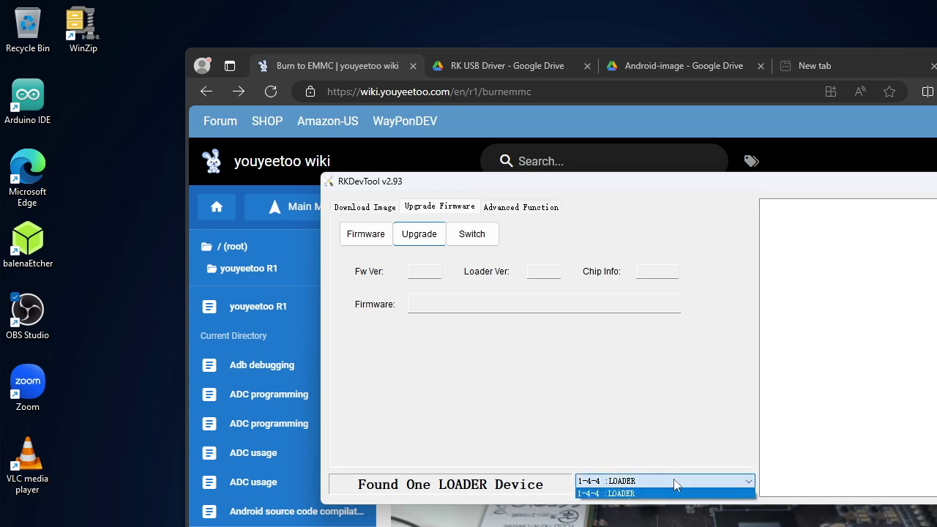
left_click(658, 491)
left_click(438, 207)
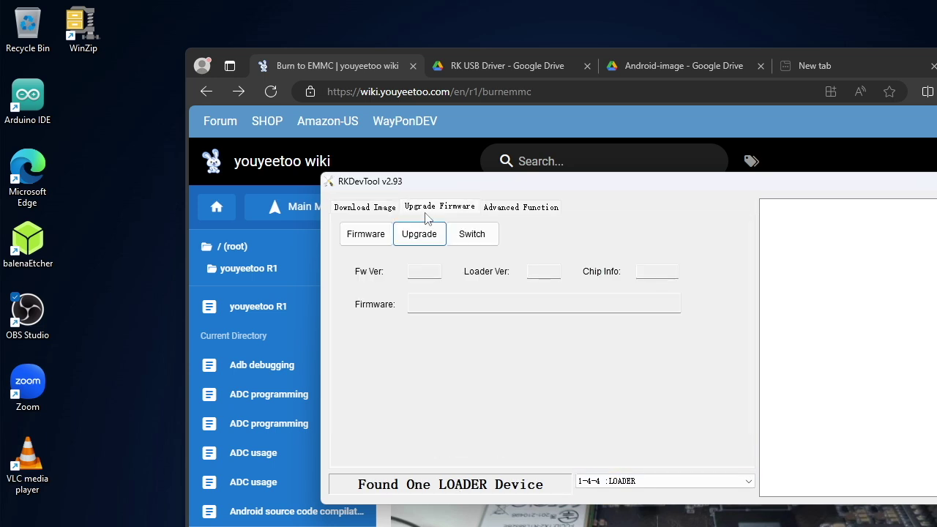
left_click(371, 240)
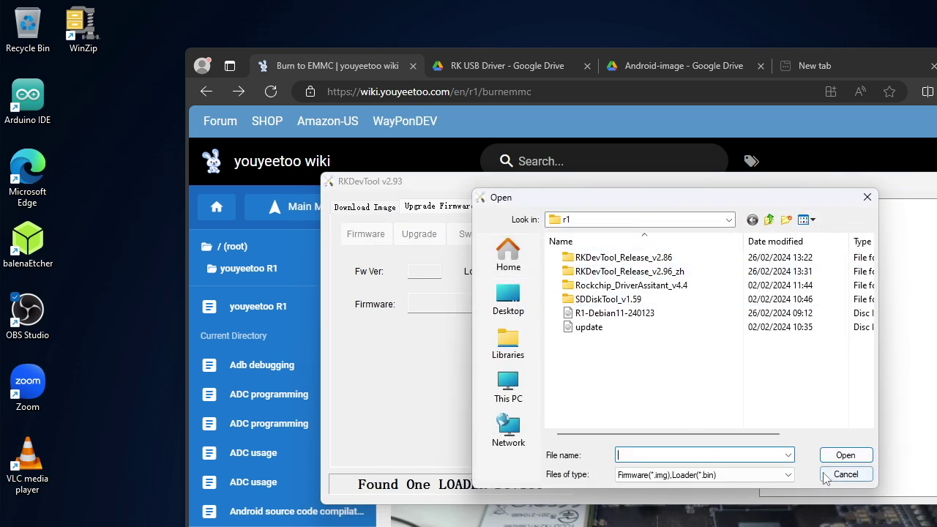
Step: Check the Files of type list, then cancel the firmware Open dialog without choosing a file
left_click(692, 476)
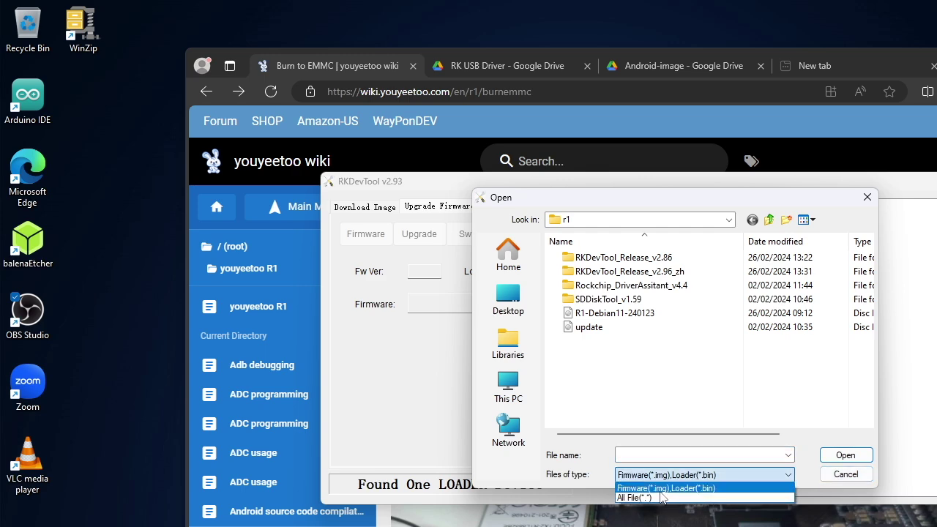
left_click(848, 476)
left_click(851, 475)
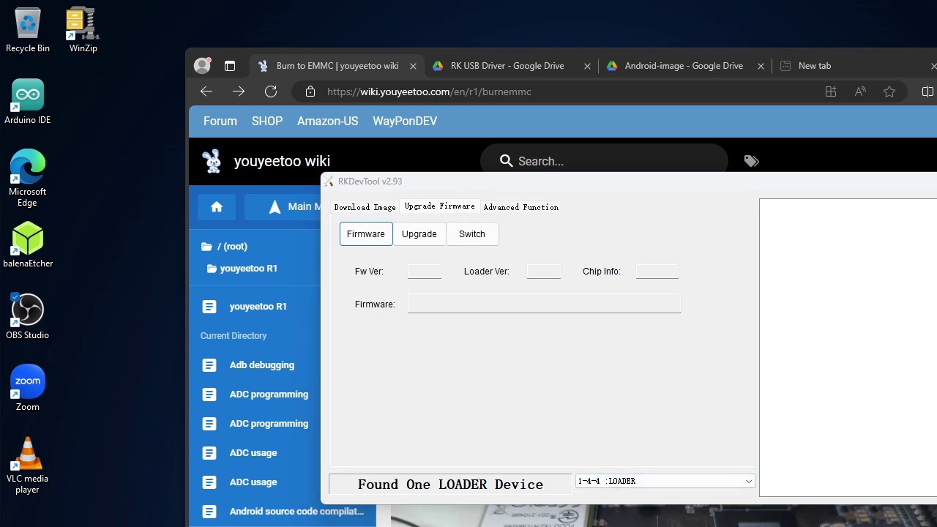
Step: Return to Downloads and open update-YYT-20240527.1244.img.7z with WinRAR archiver
key("alt+Tab")
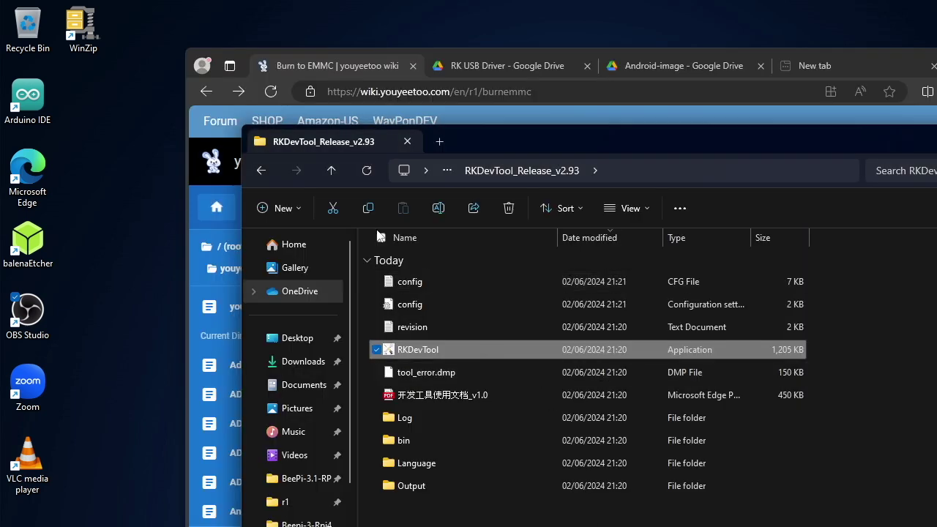
left_click(259, 171)
left_click(259, 170)
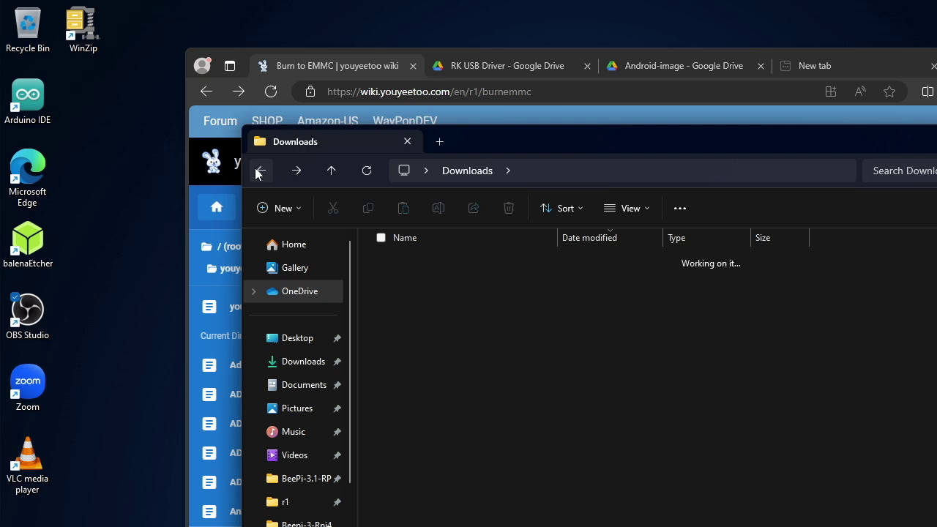
left_click(472, 285)
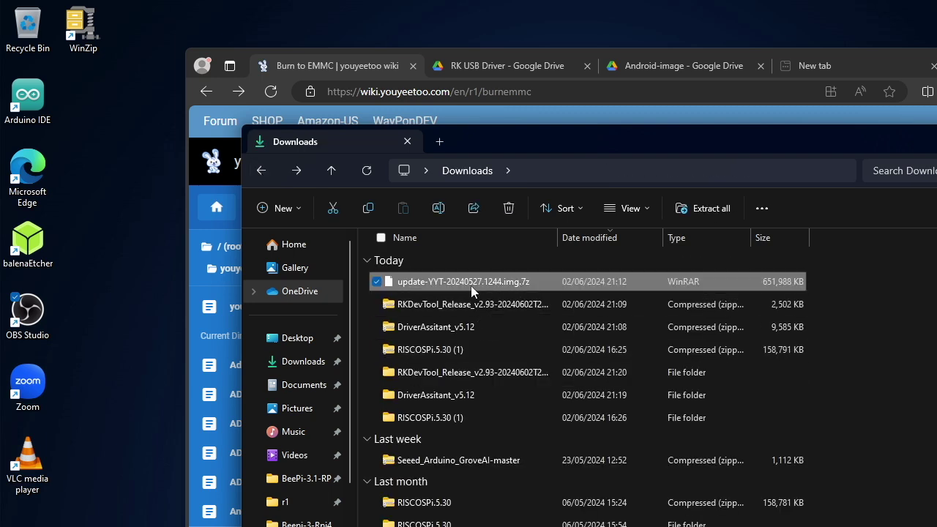
right_click(458, 285)
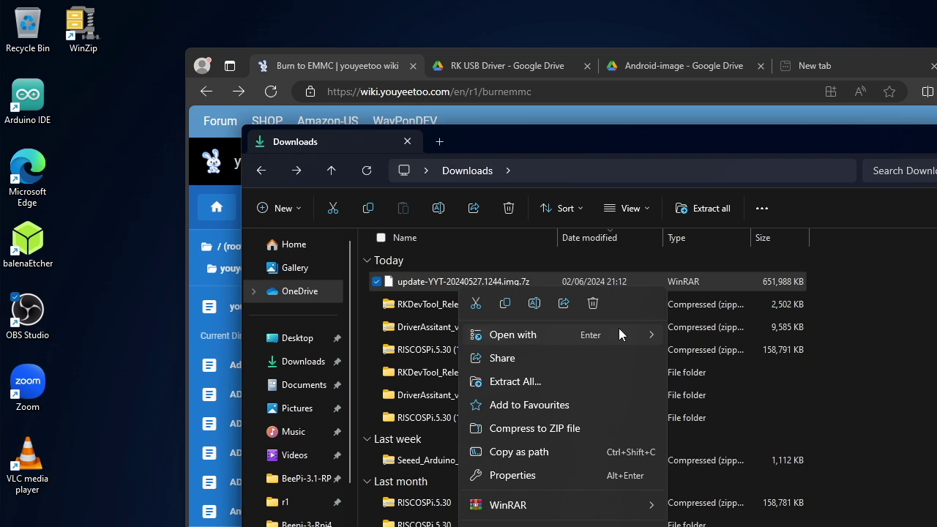
mouse_move(619, 334)
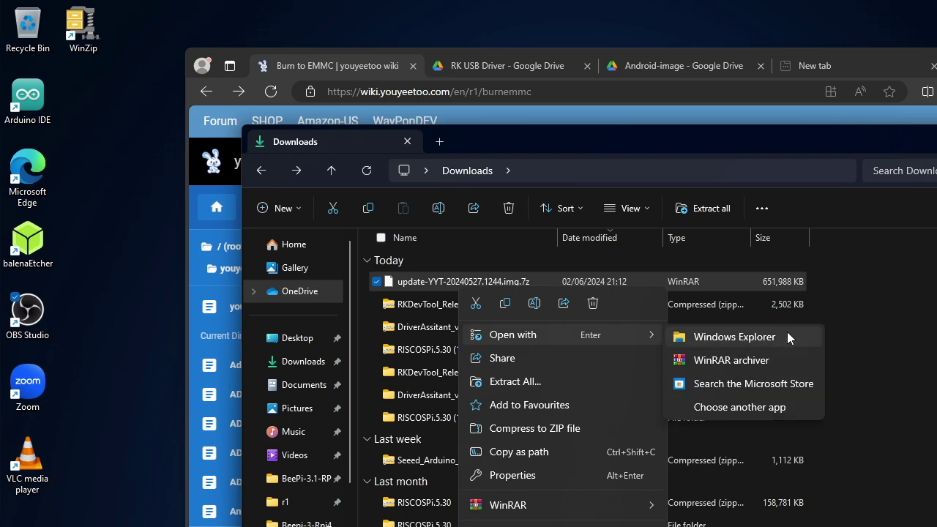
left_click(732, 355)
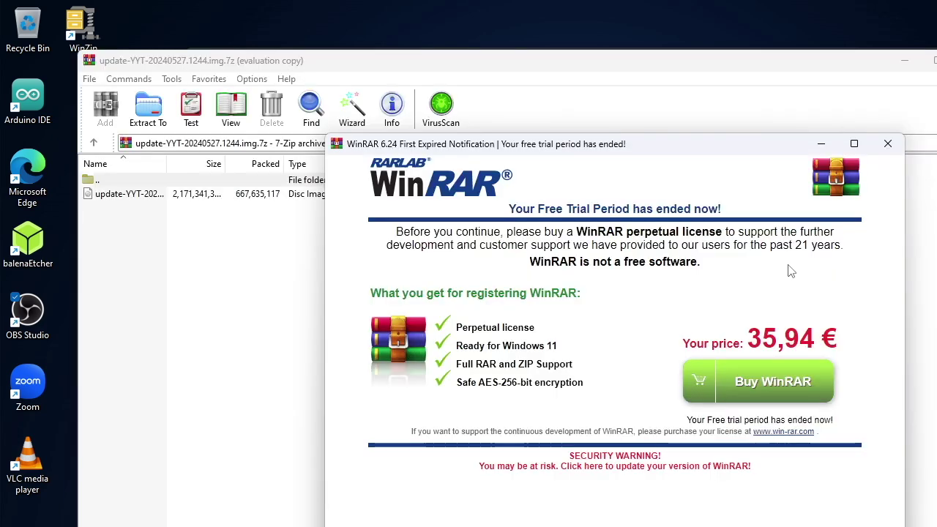
Step: Dismiss the trial notice and extract update-YYT-20240527.1244.img into Downloads
left_click(886, 146)
left_click(269, 193)
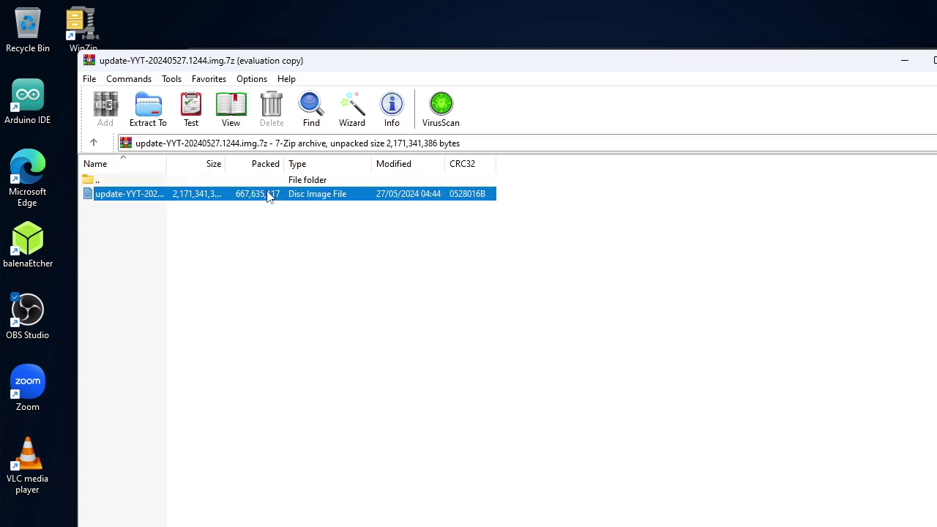
key("alt+e")
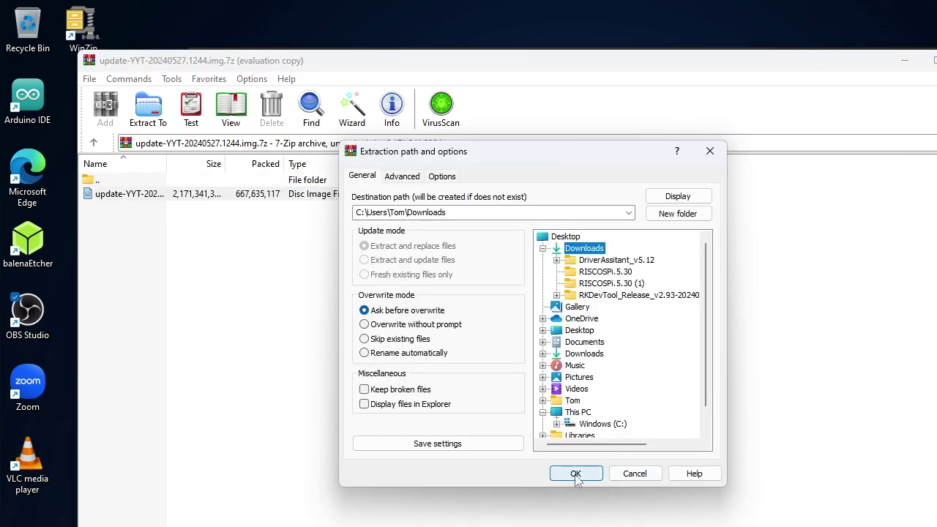
left_click(575, 473)
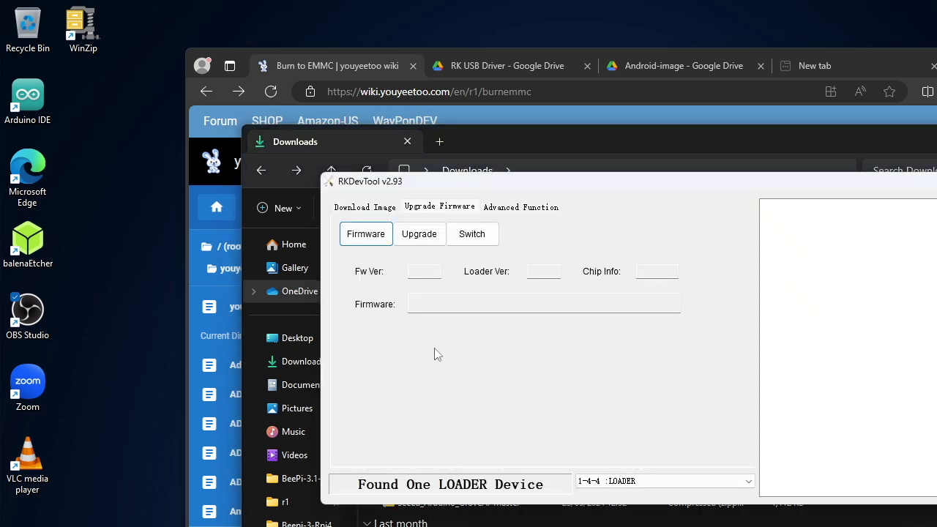
Step: Load update-YYT-20240527.1244.img from Downloads as firmware (Fw Ver 12.0.00, chip RK3588)
left_click(360, 240)
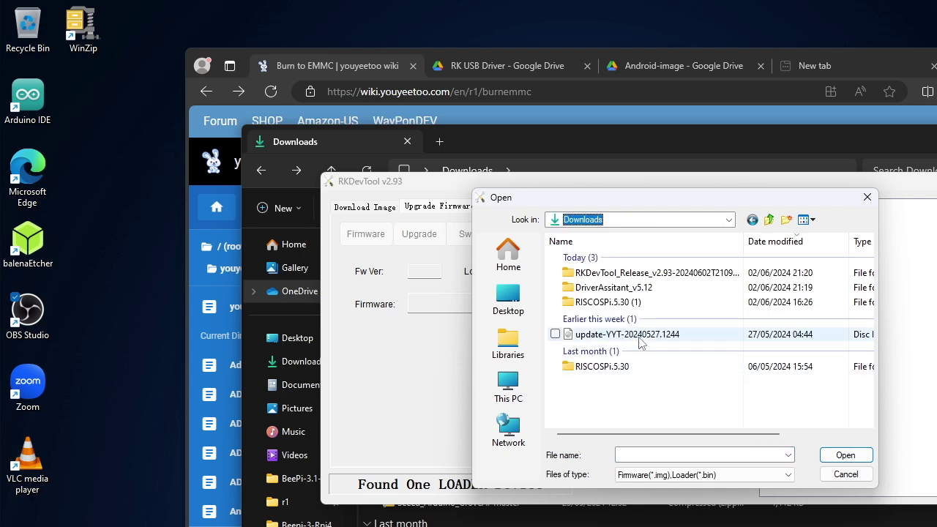
left_click(630, 333)
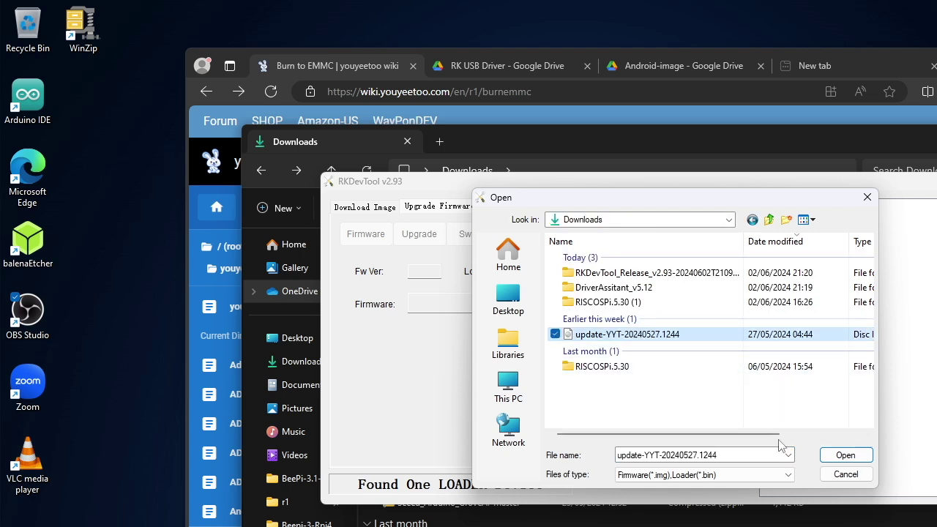
left_click(845, 456)
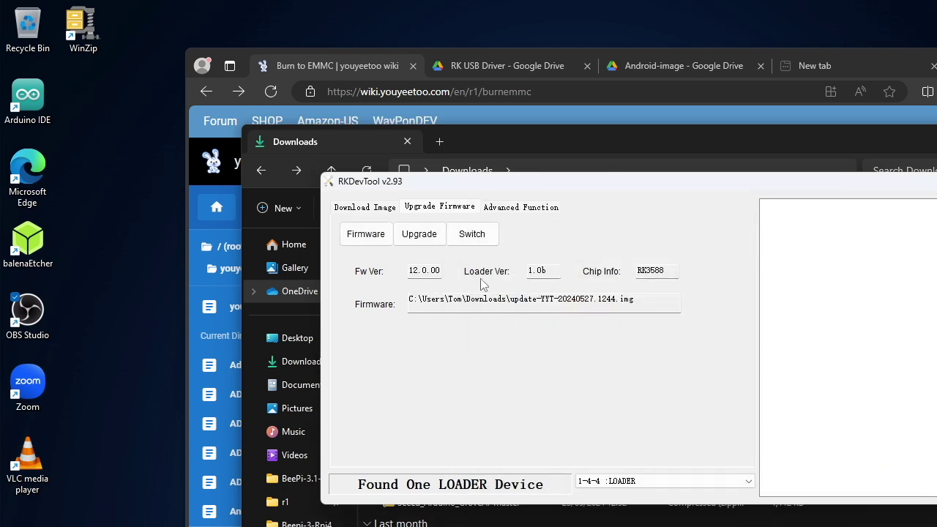
Step: Run Upgrade to flash the firmware to the eMMC, letting the board reboot into Android
left_click(429, 241)
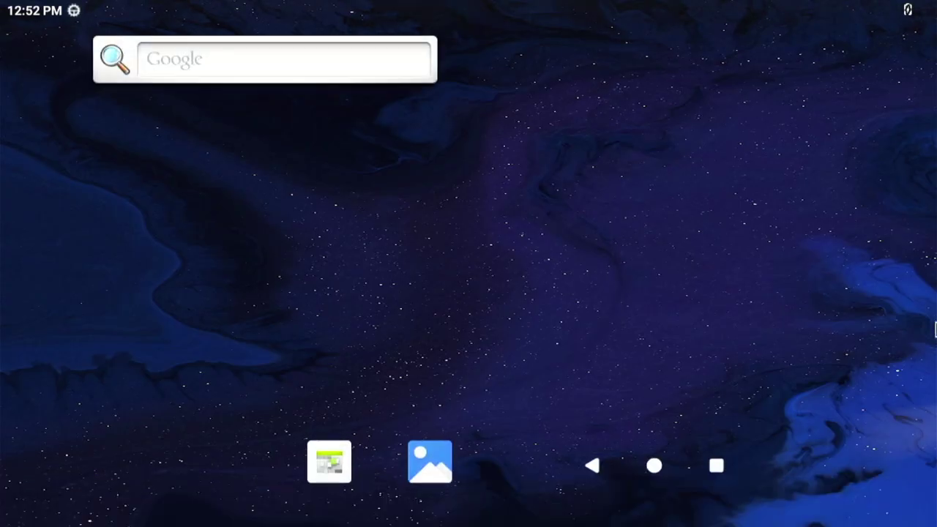
Step: Try the Gallery and Calendar apps, dismiss the camera permission prompt, and pull down quick settings
left_click(415, 469)
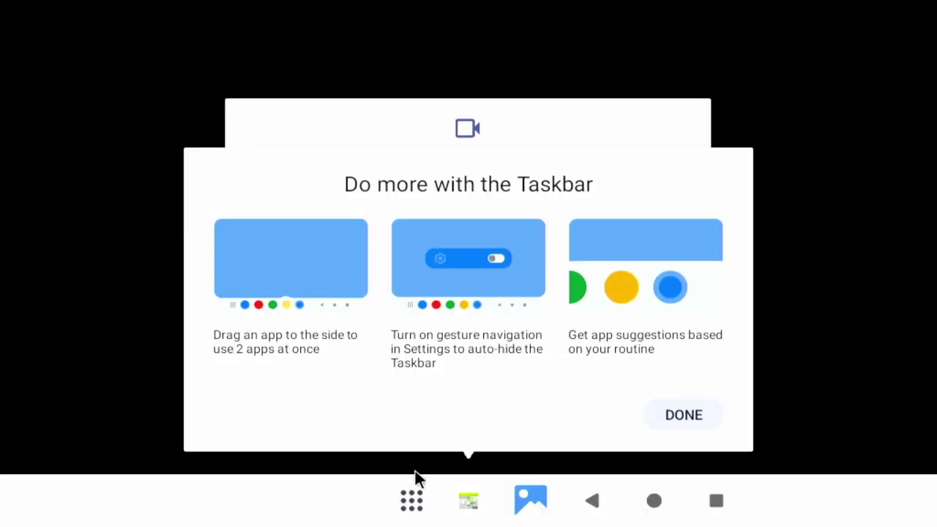
left_click(469, 501)
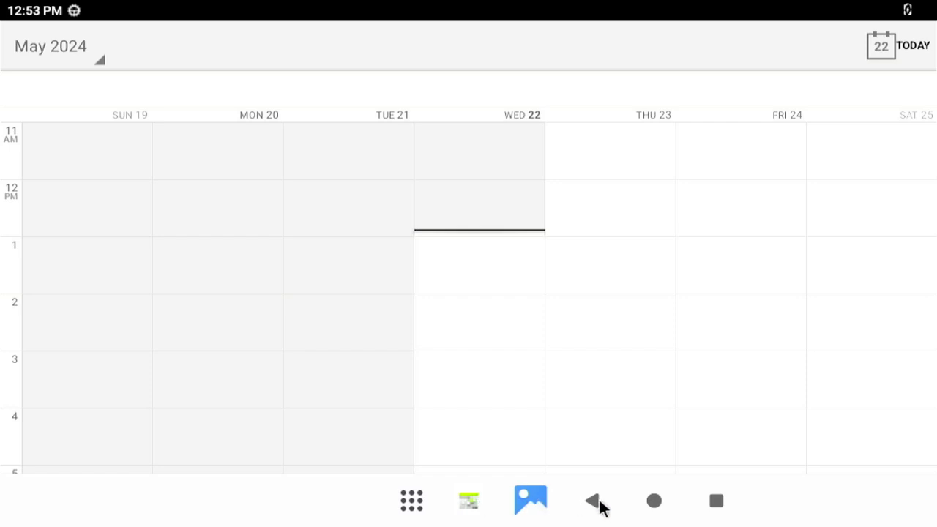
left_click(532, 506)
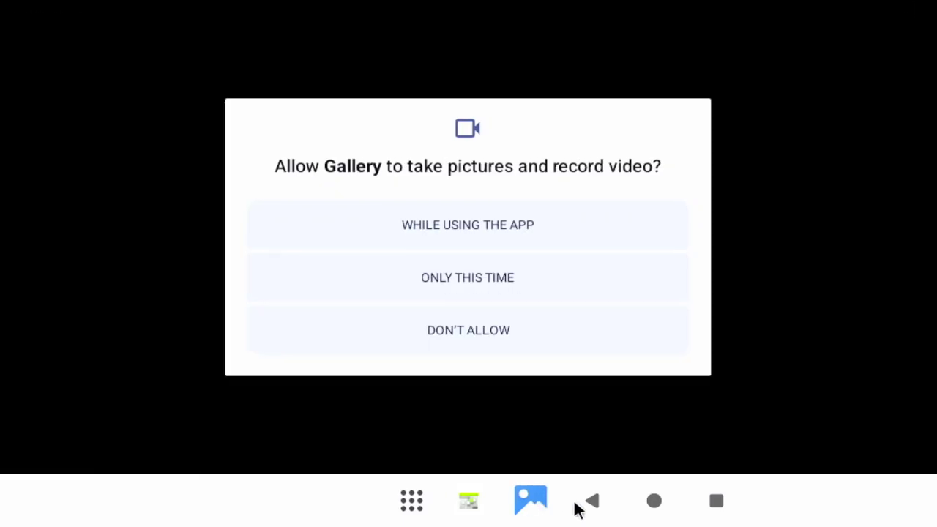
left_click(716, 12)
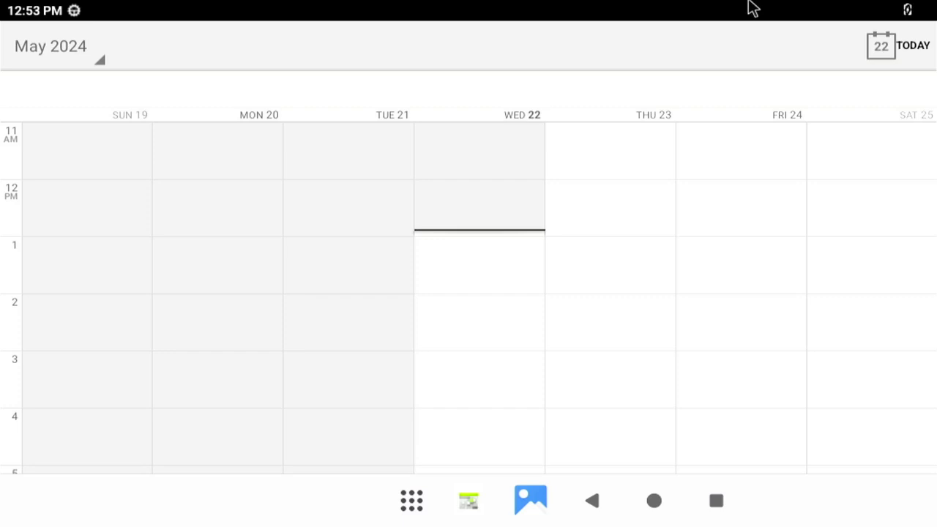
key("super+n")
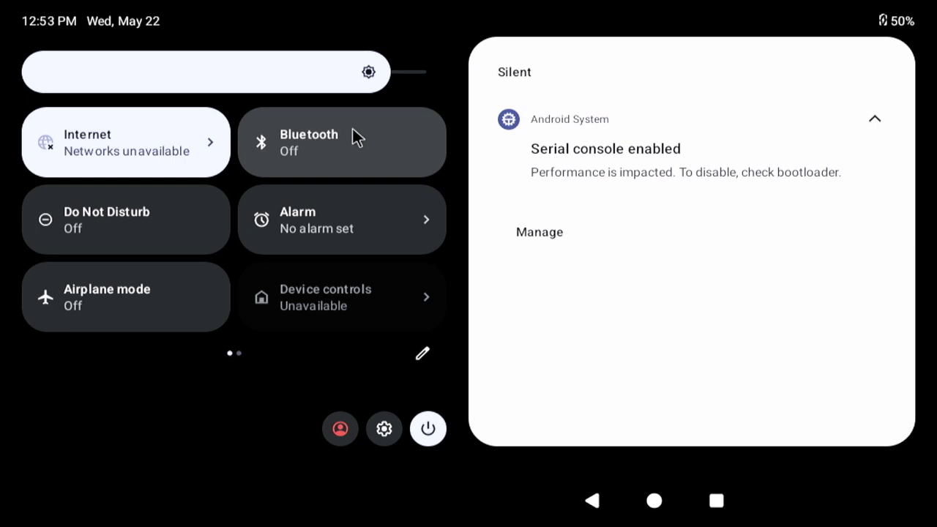
Step: Turn Bluetooth on and open Settings to the Connected devices page
left_click(305, 149)
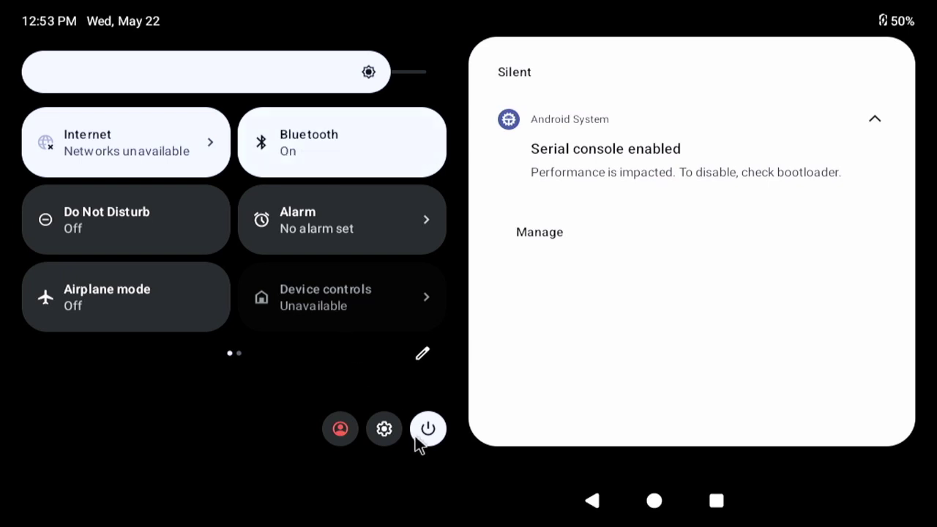
left_click(381, 430)
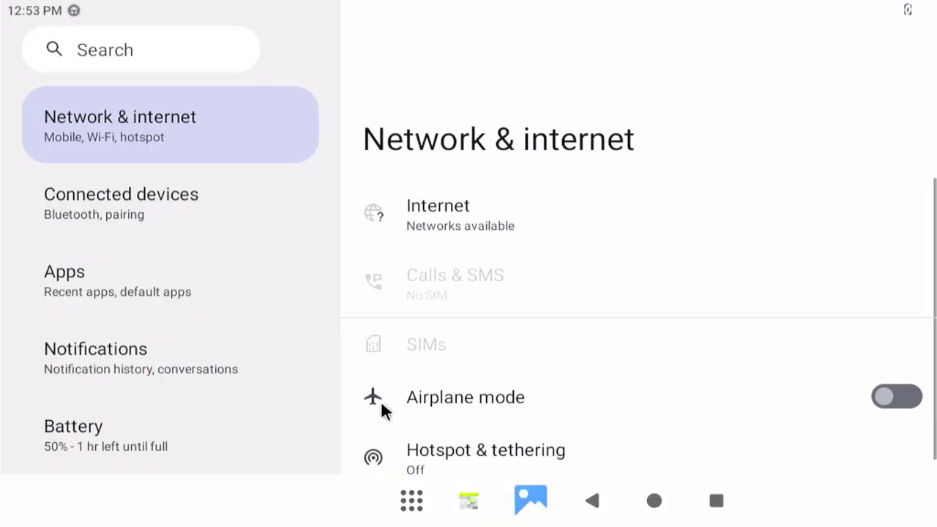
left_click(200, 233)
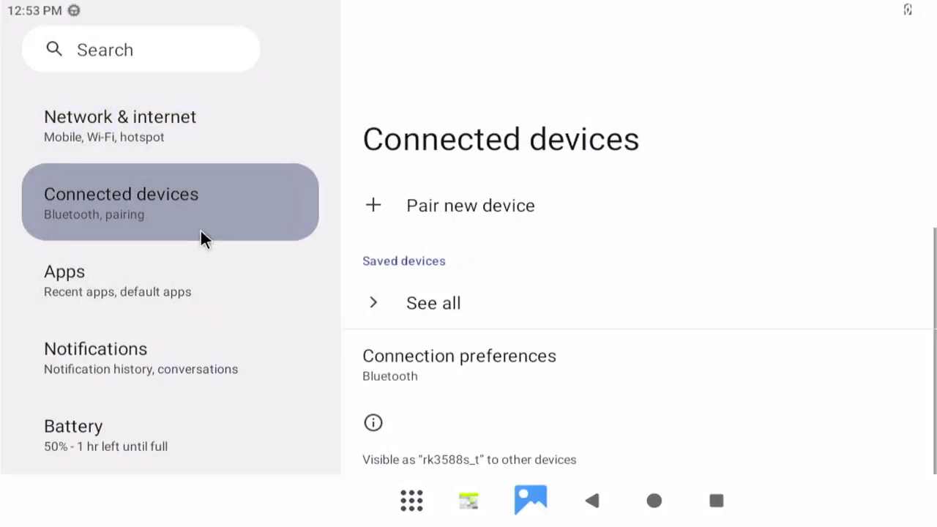
Step: Browse the Apps settings and scroll through the full list of all 16 apps
left_click(197, 281)
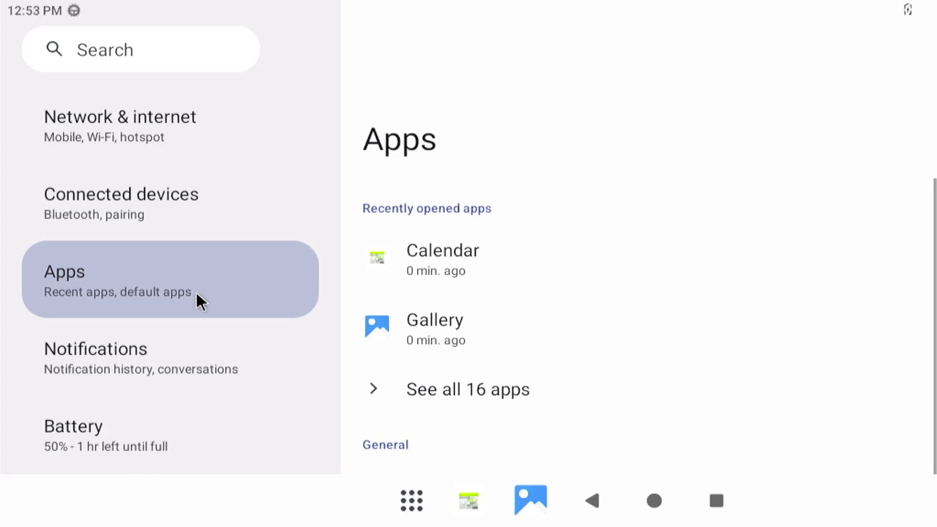
scroll(498, 278, "down", 3)
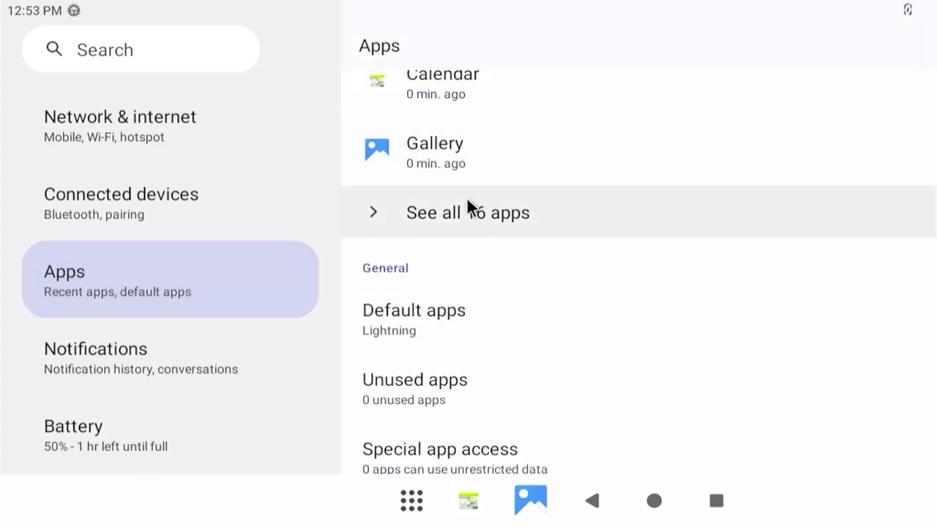
left_click(467, 209)
scroll(572, 241, "down", 3)
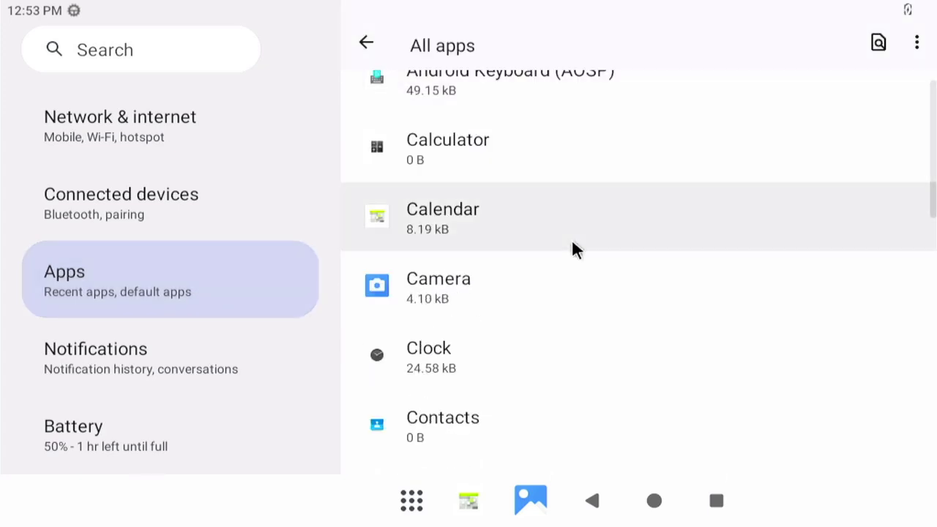
scroll(573, 245, "down", 10)
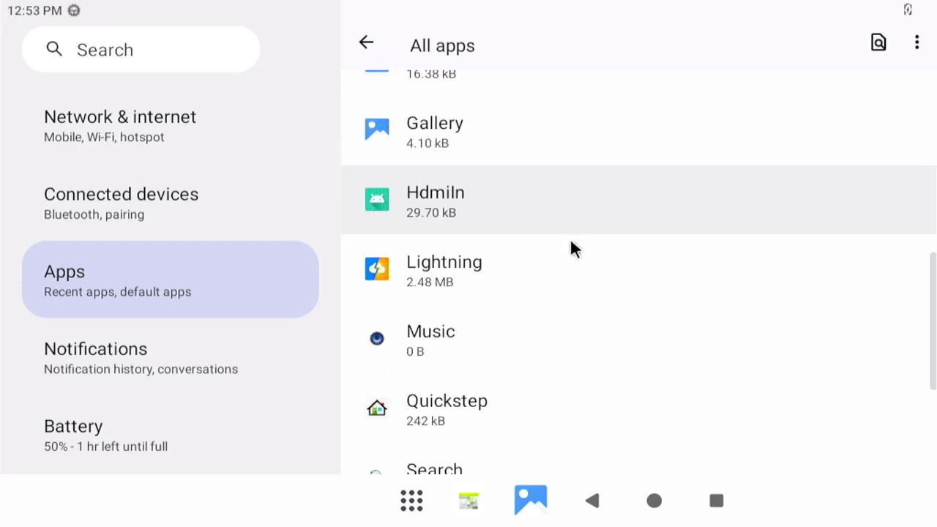
Step: Check the Notifications and Battery settings, then bring up the app drawer
left_click(146, 358)
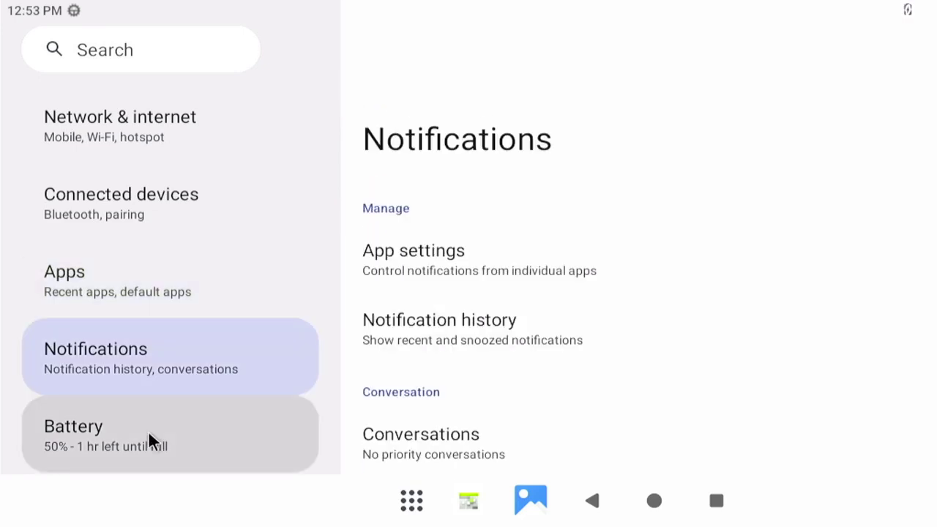
left_click(149, 440)
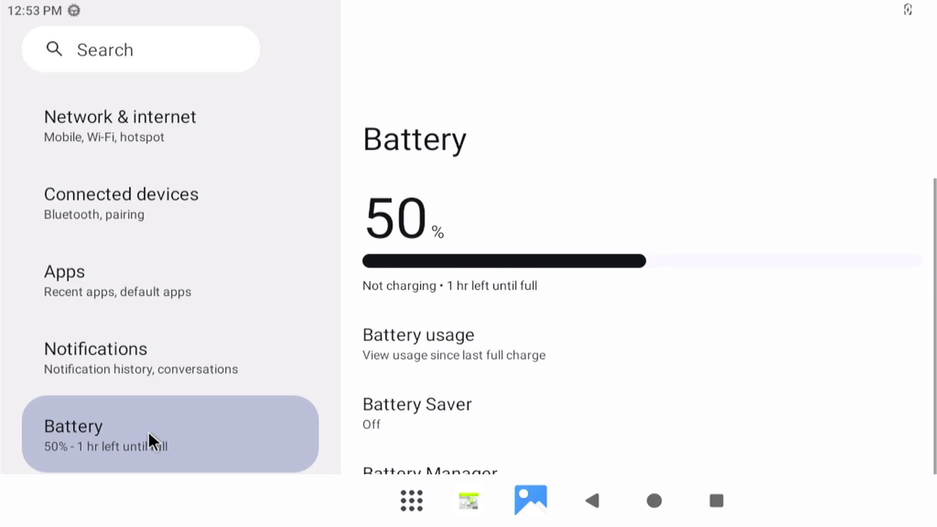
scroll(767, 221, "down", 3)
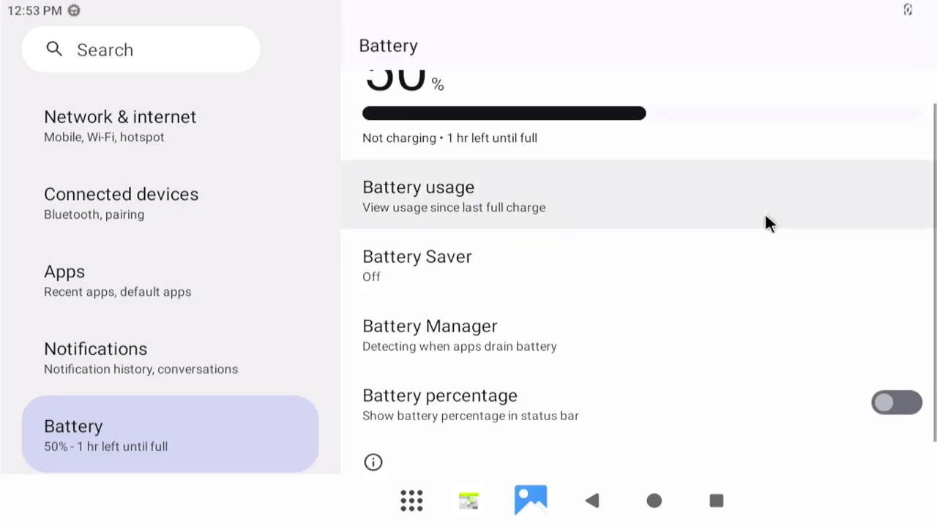
scroll(766, 220, "up", 4)
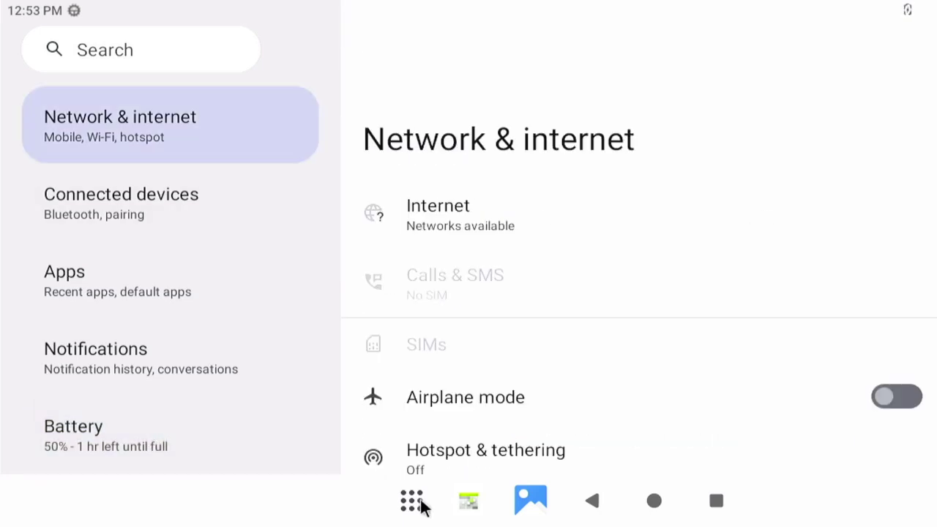
left_click(416, 503)
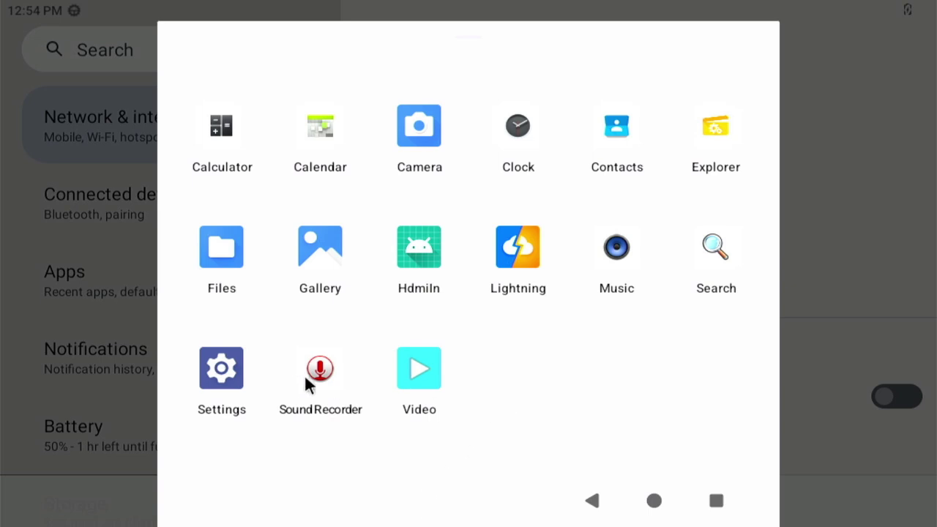